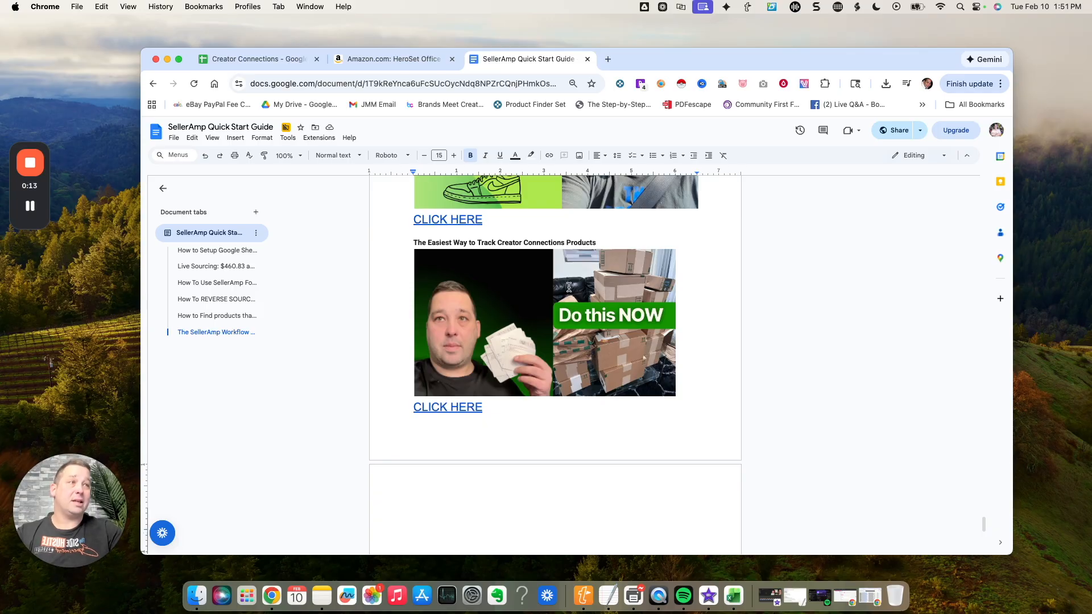
Look over the SellerAmp guide, the Amazon office chair listing and the latest entries in the Creator Connections spreadsheet's Active sheet
scroll(589, 383, down, 15)
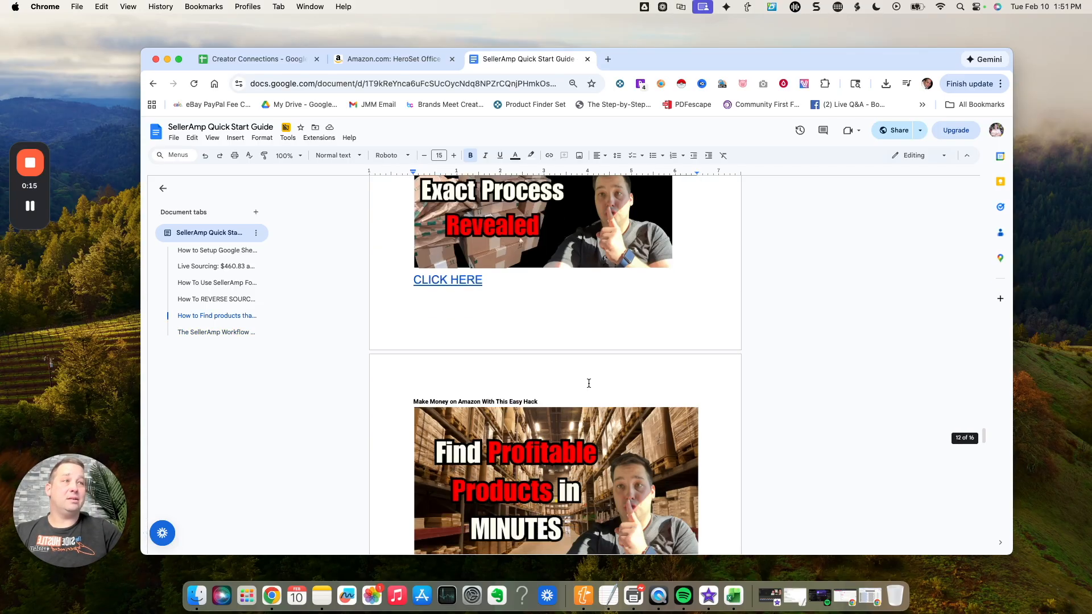
click(373, 59)
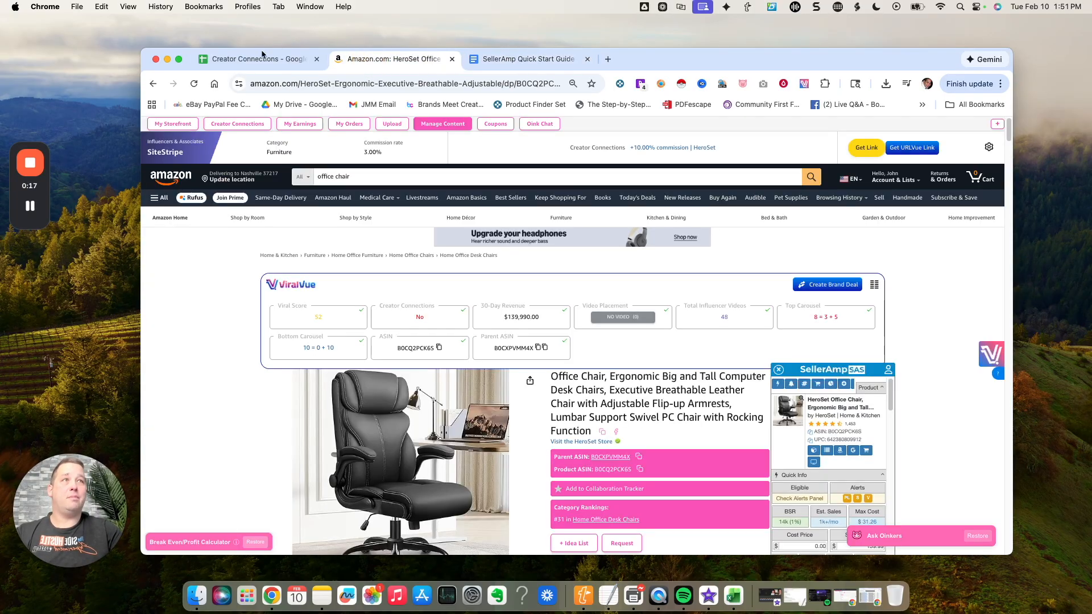
click(256, 59)
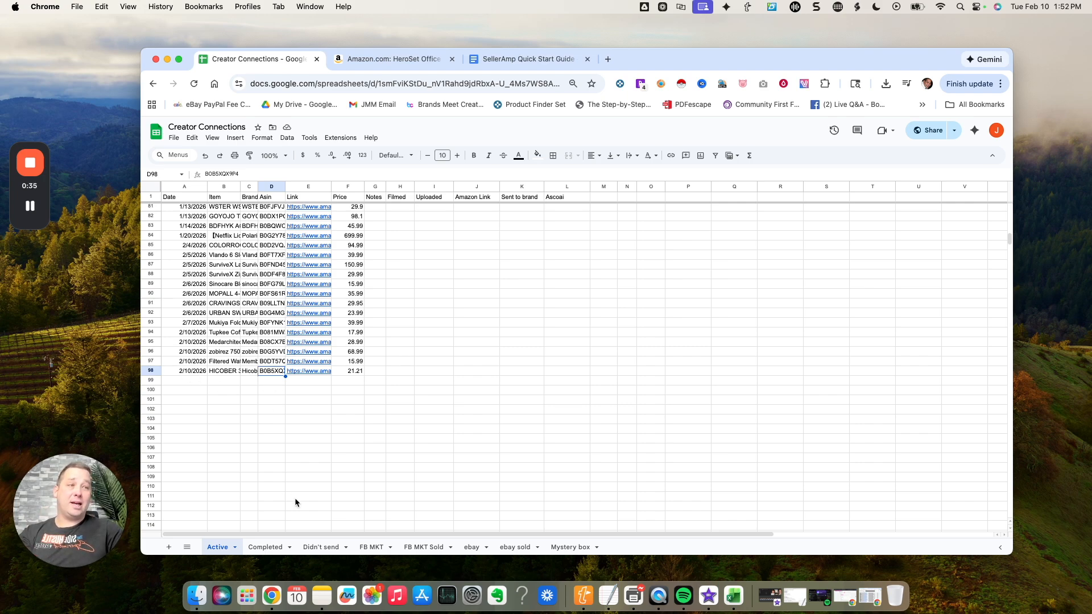
click(151, 371)
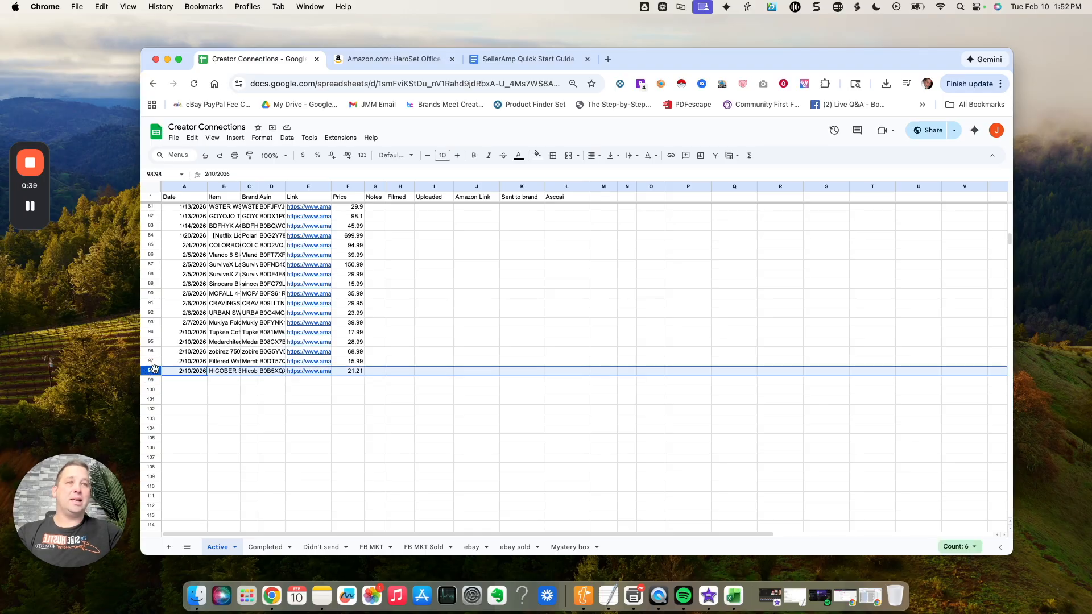
click(308, 459)
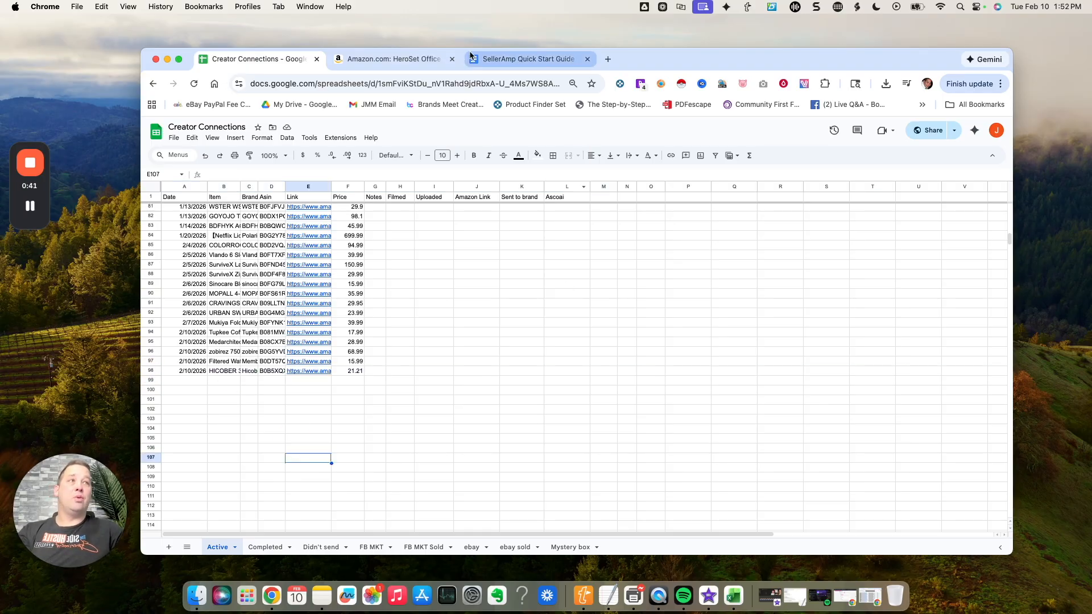
Export the HeroSet office chair from its Amazon page to the CC Google Sheet using SellerAmp
click(408, 60)
scroll(715, 353, down, 3)
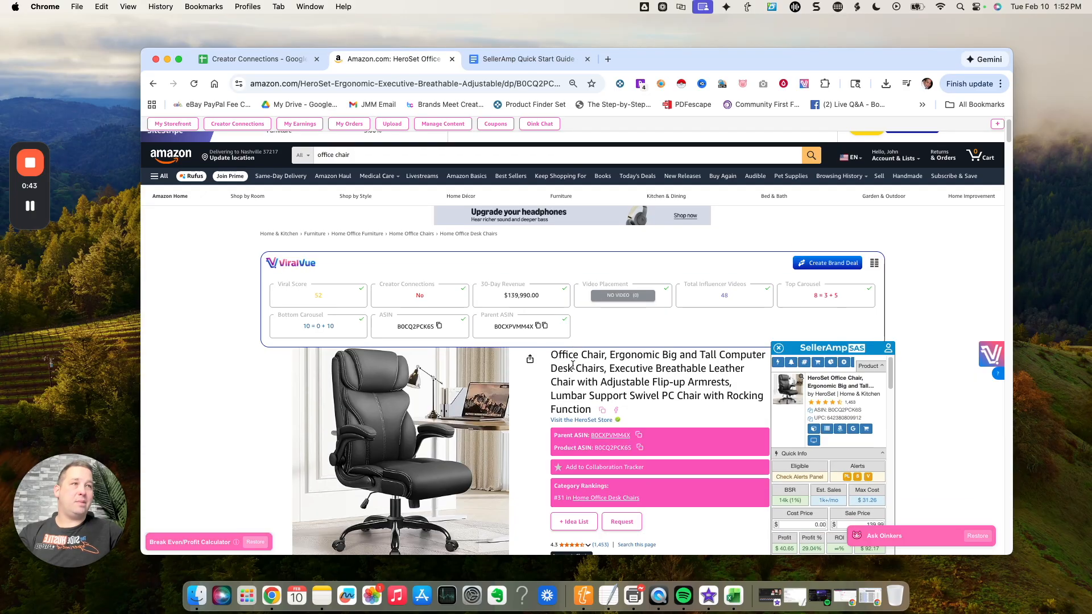
scroll(650, 335, down, 5)
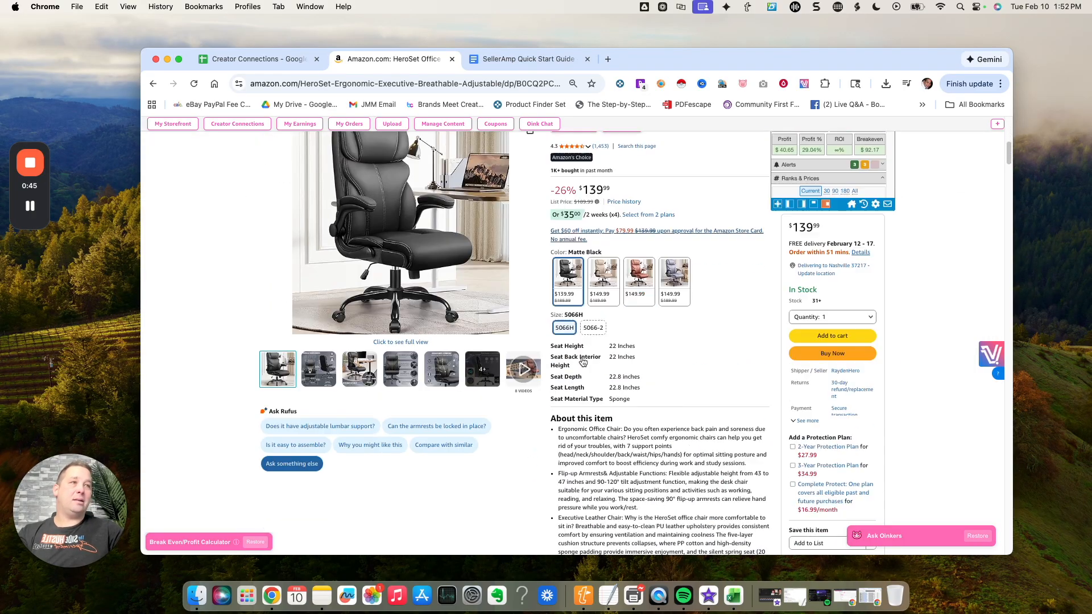
scroll(650, 330, up, 3)
scroll(810, 279, down, 5)
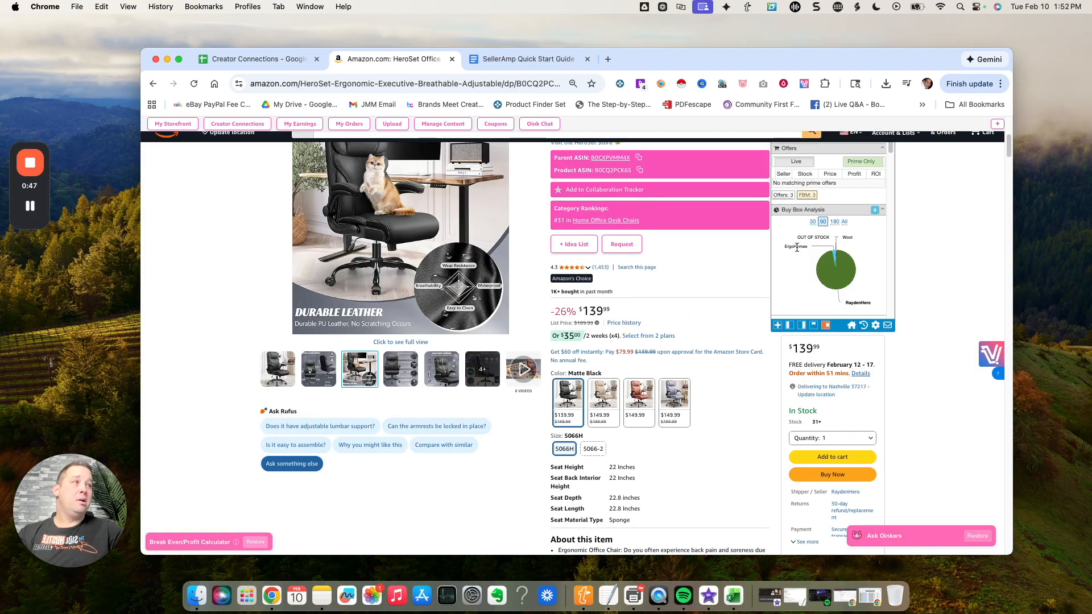
scroll(810, 280, down, 10)
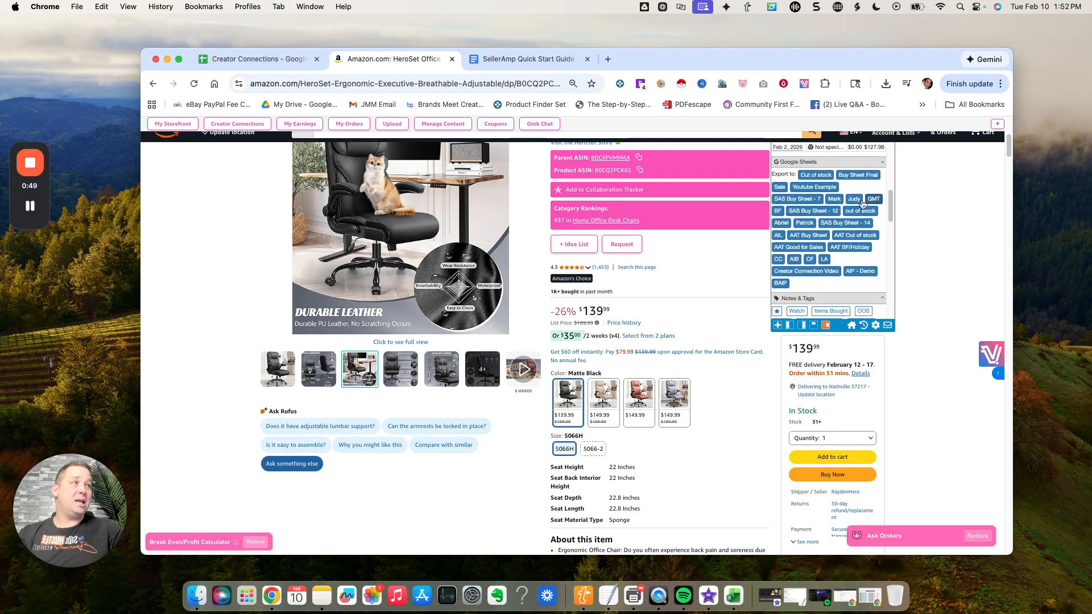
click(778, 260)
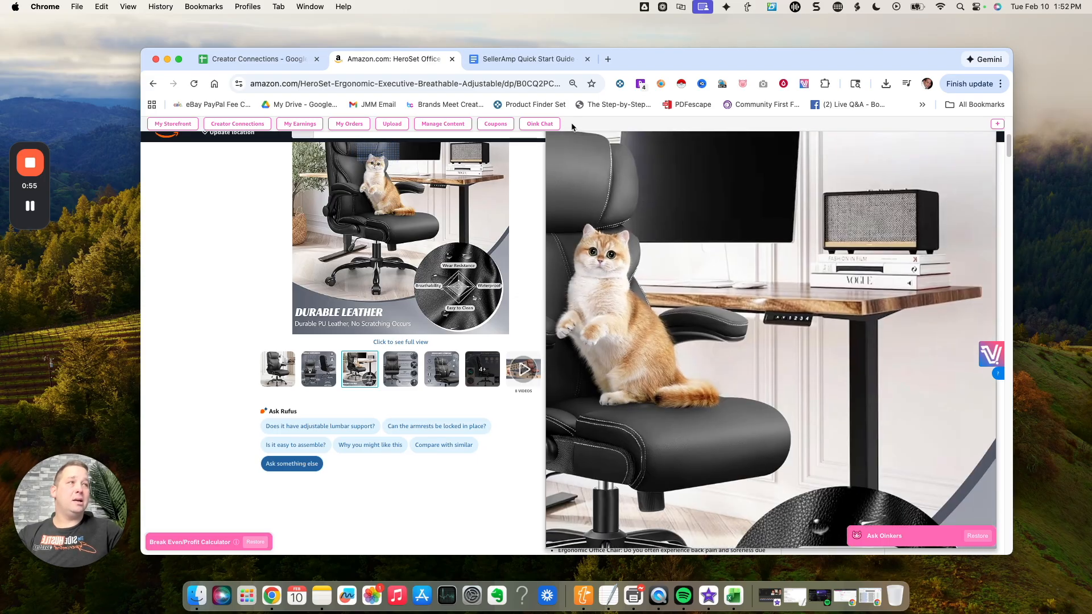
Check the exported office chair's date, item, ASIN, link and price in row 99 of the Active sheet
click(248, 63)
click(215, 381)
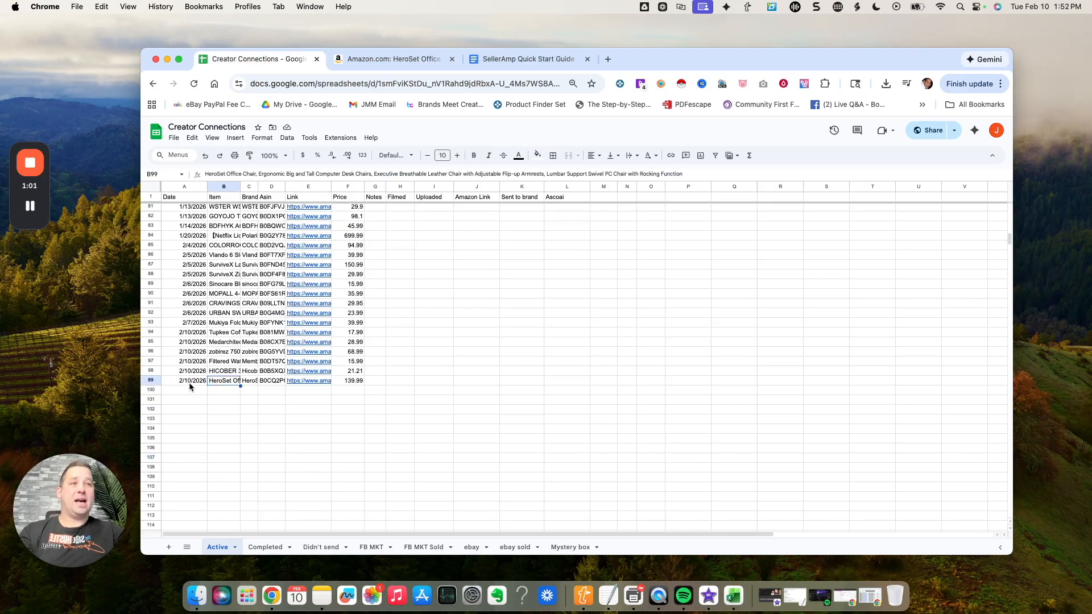
click(189, 383)
click(221, 382)
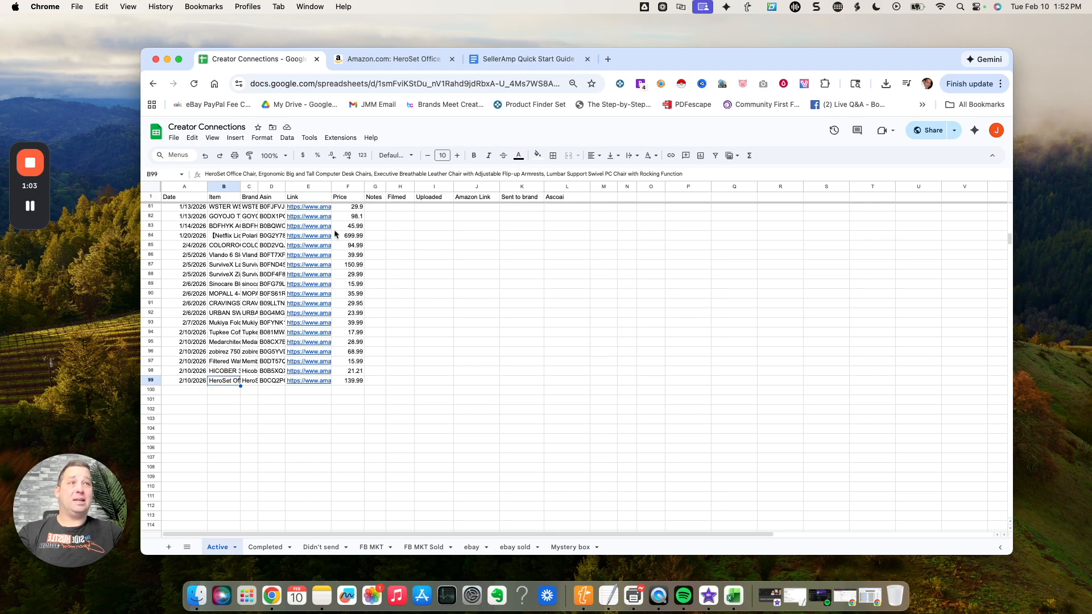
click(269, 382)
click(309, 383)
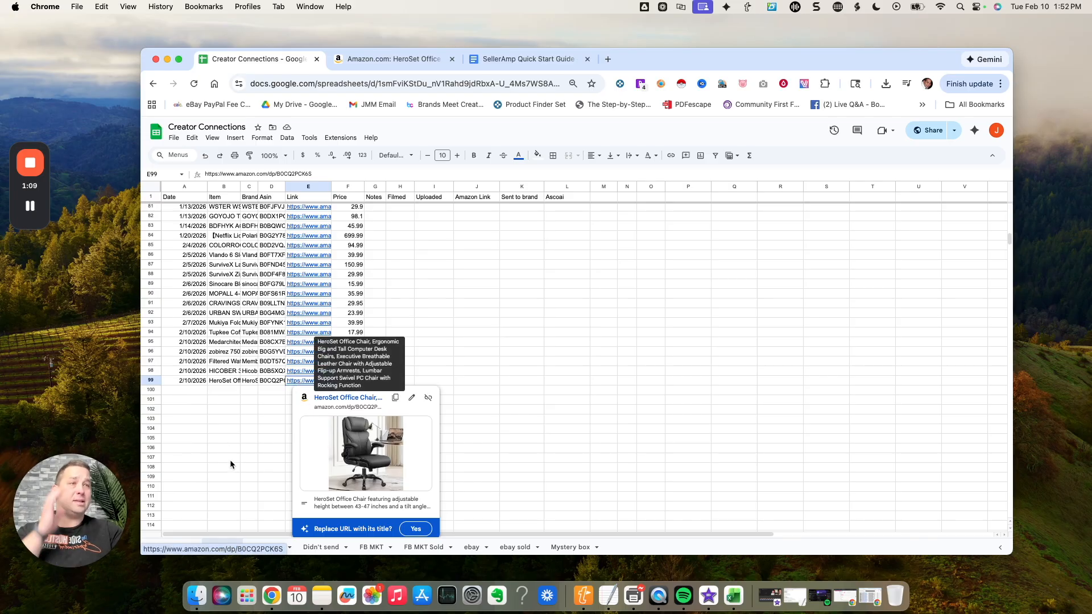
click(355, 381)
drag(379, 383, 305, 381)
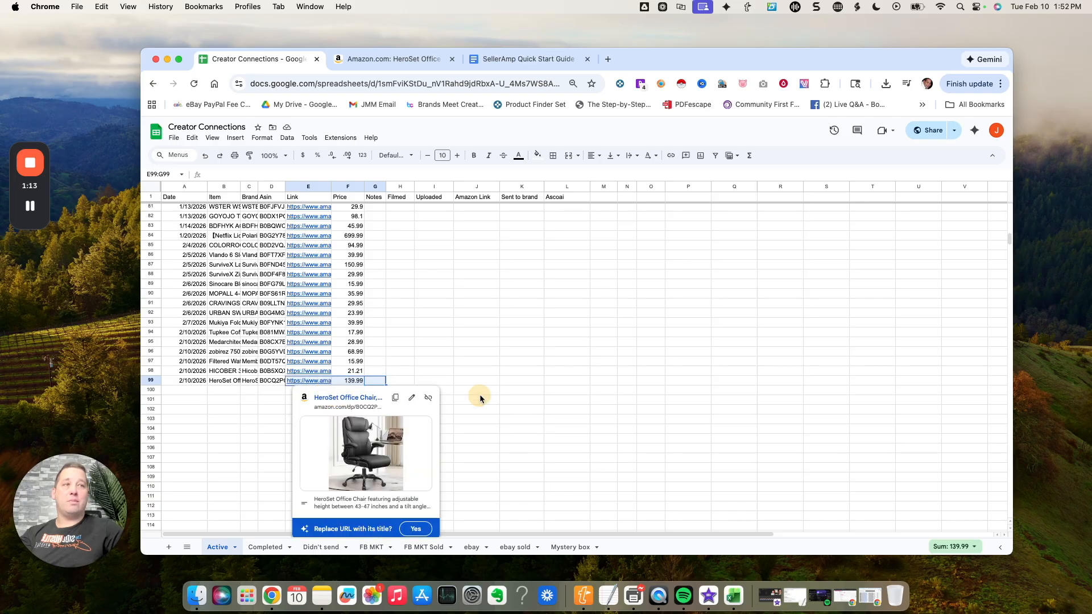
click(481, 371)
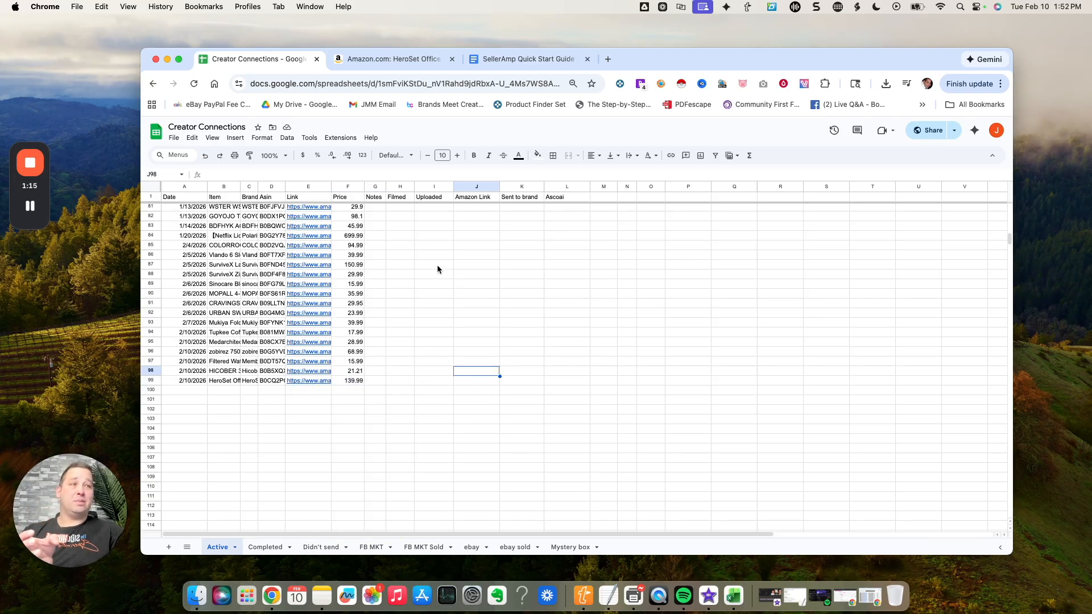
Copy the office chair's row 99 from the Active sheet into row 151 of the FB MKT sheet
right_click(150, 380)
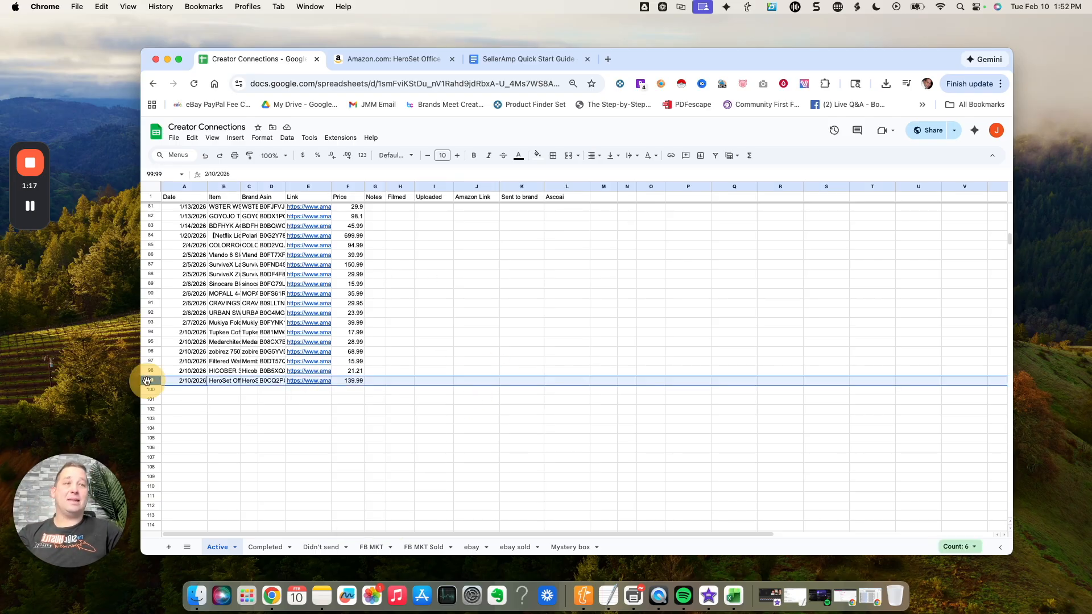
click(180, 166)
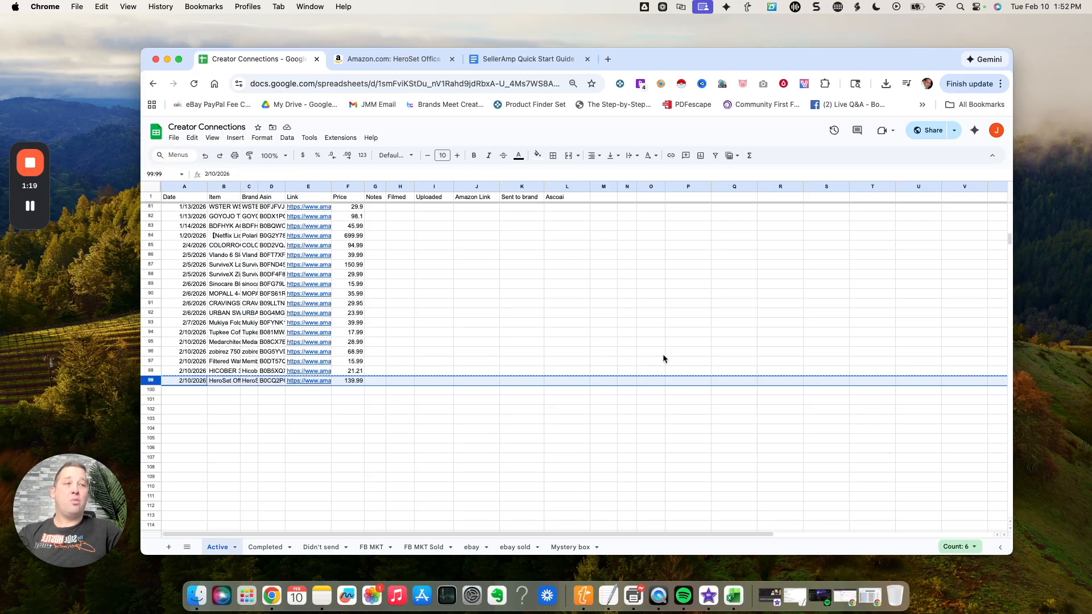
click(371, 547)
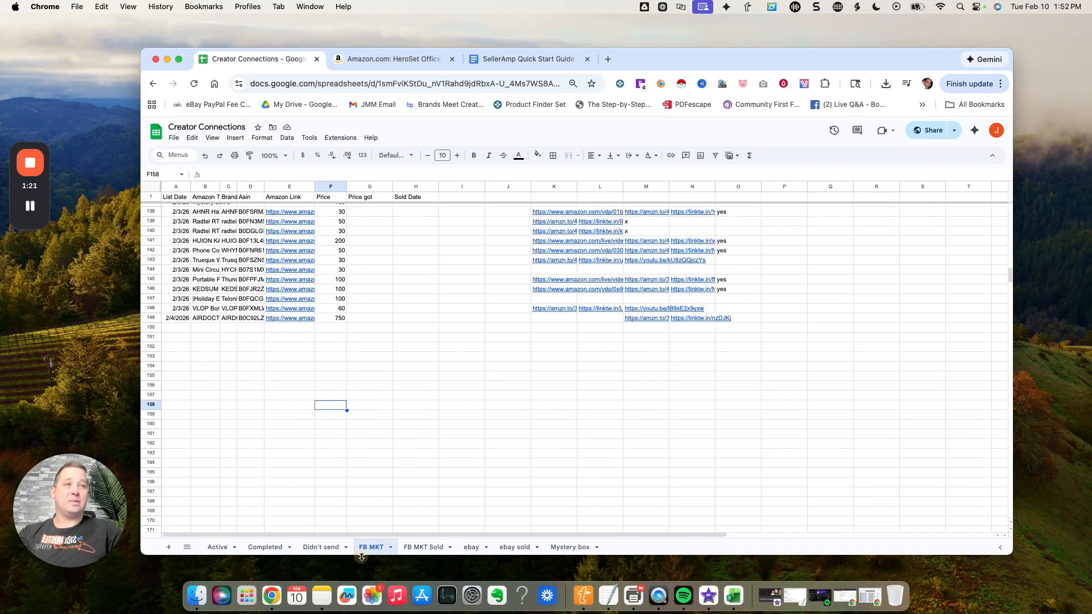
scroll(307, 353, up, 5)
scroll(352, 398, down, 5)
scroll(330, 375, down, 5)
scroll(262, 352, up, 5)
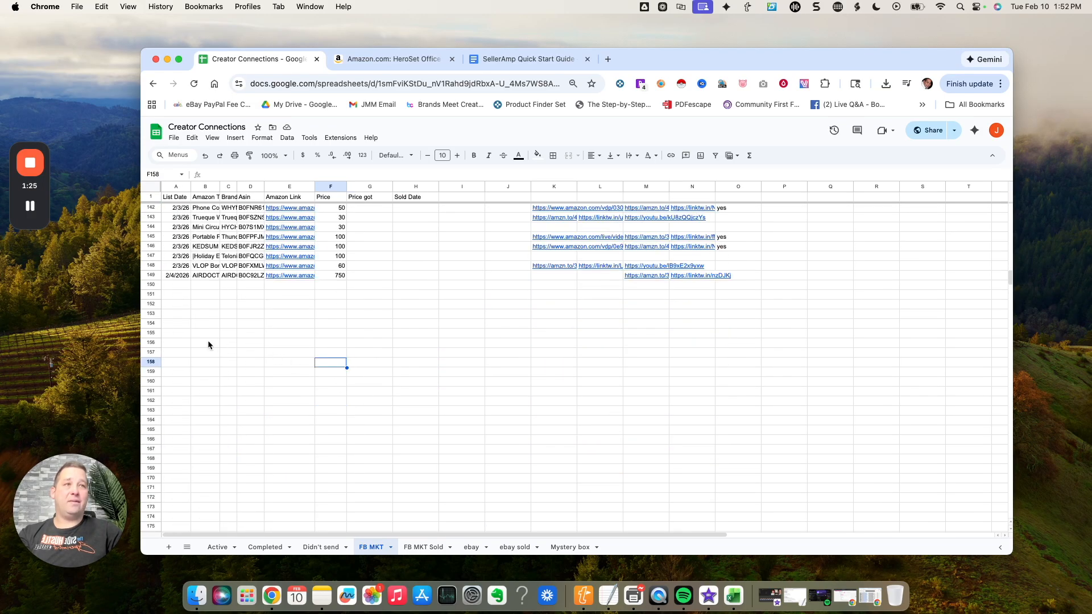
click(174, 294)
key(super+v)
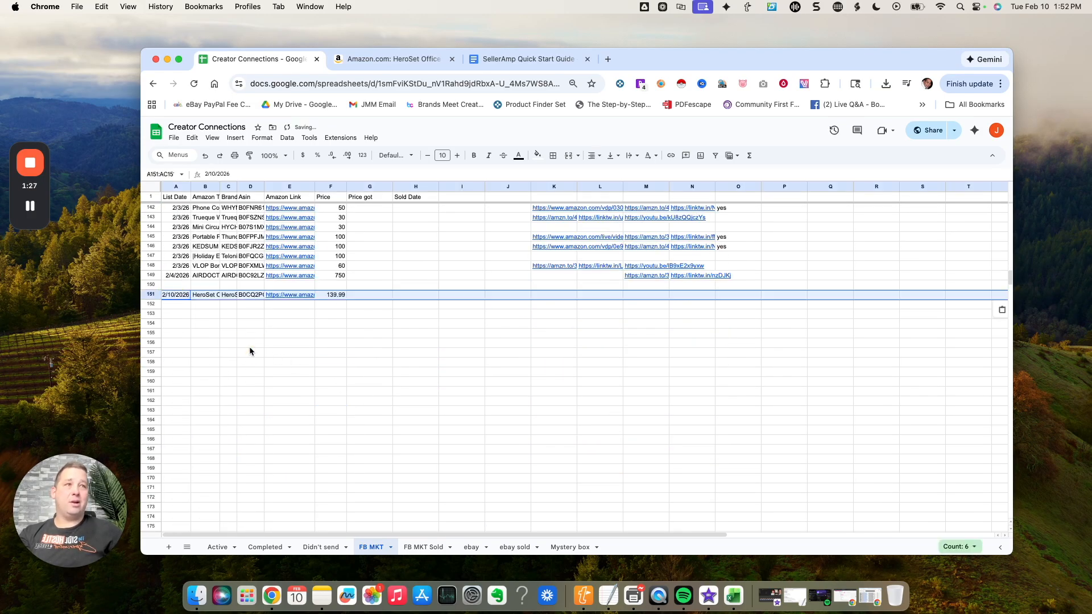
double_click(176, 295)
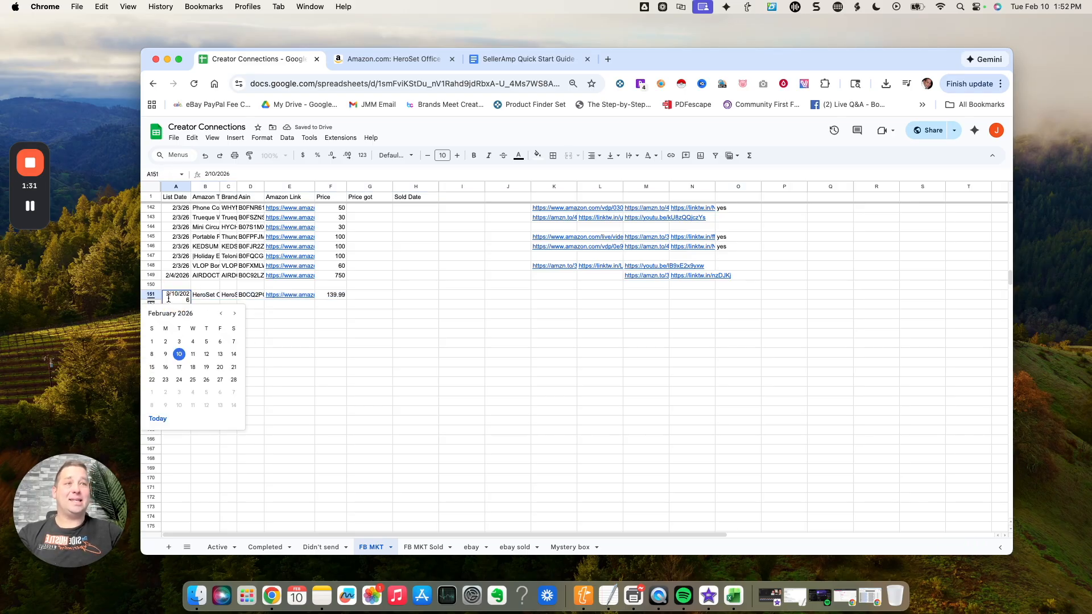
click(279, 343)
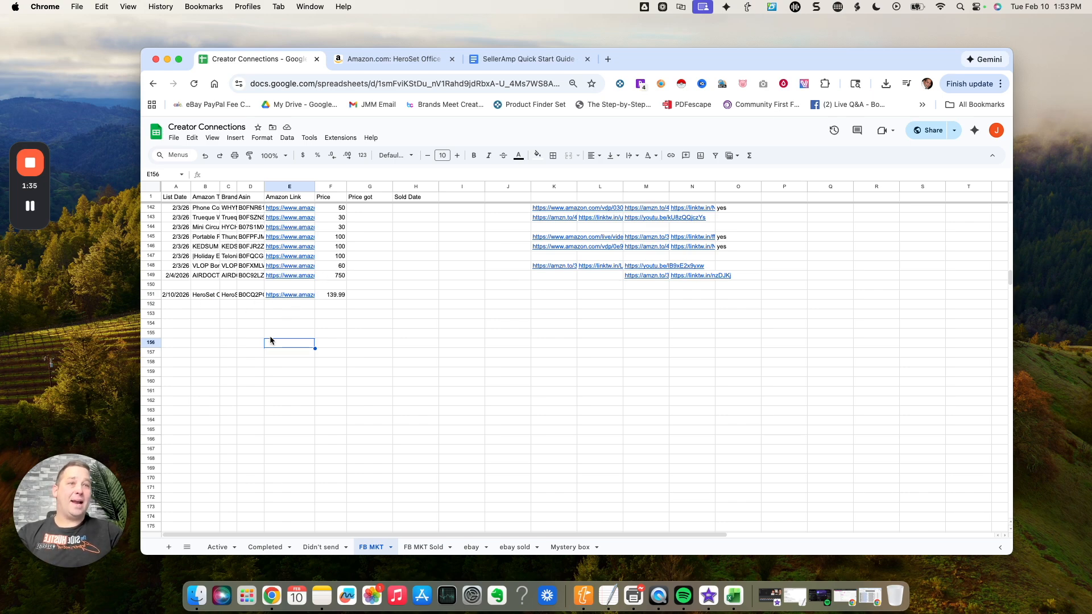
Set the office chair's price in F151 of the FB MKT sheet to 80
click(337, 295)
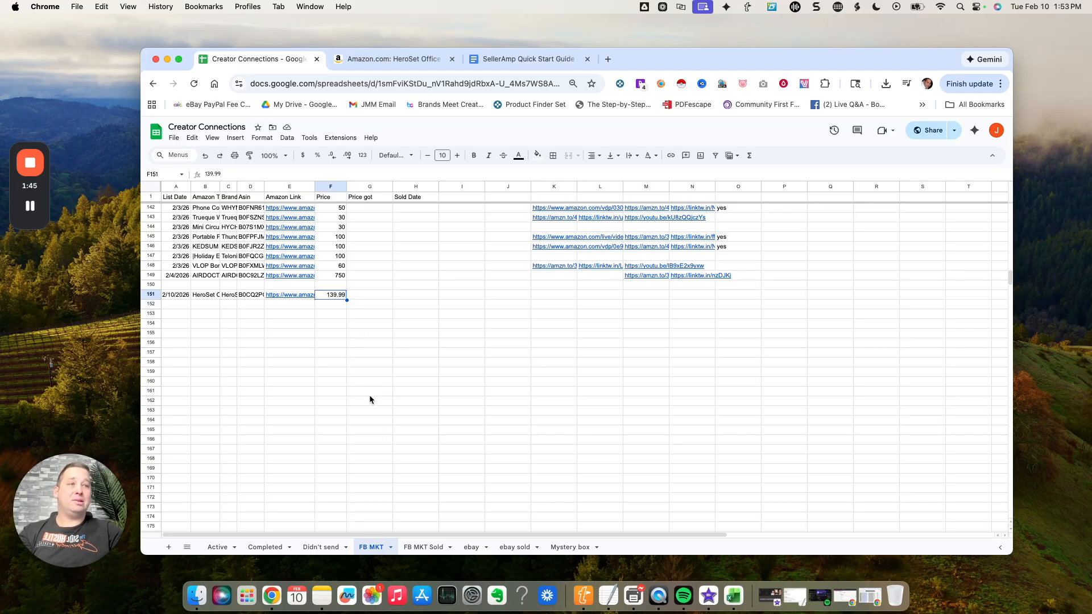
double_click(336, 295)
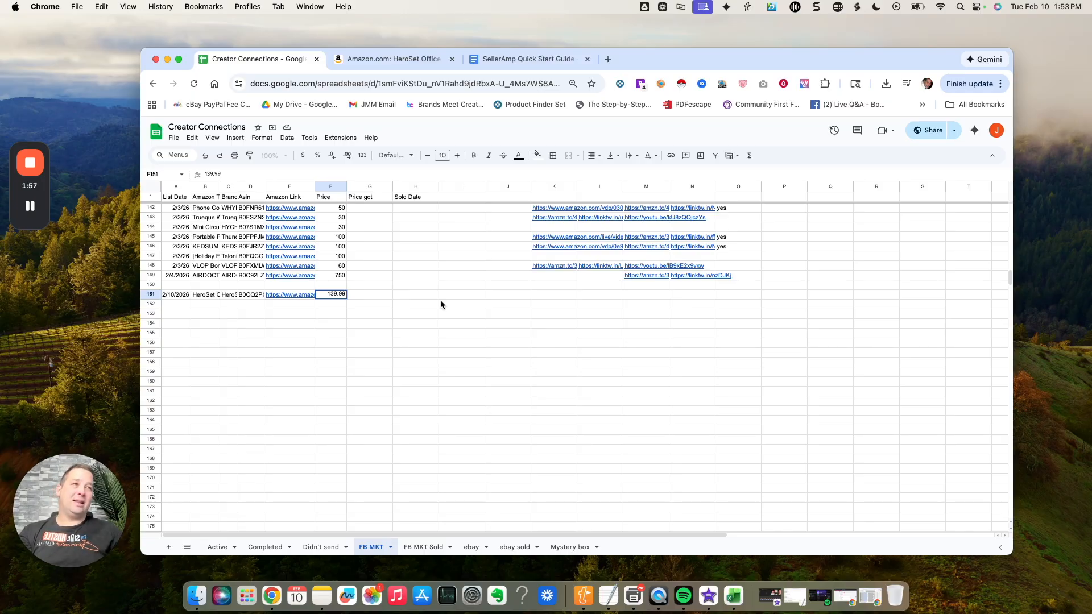
key(super+a)
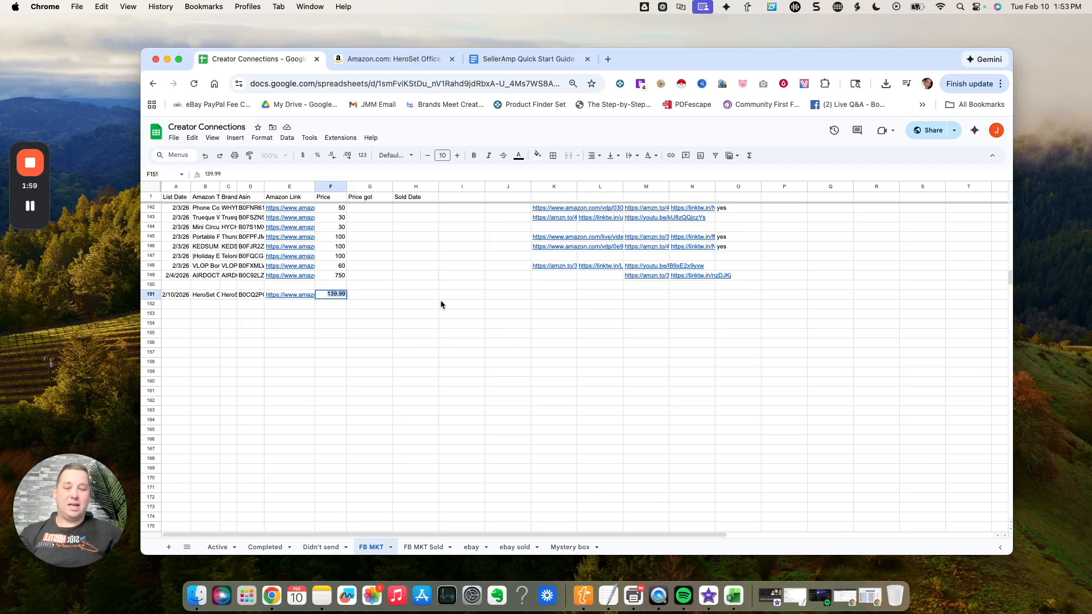
text(80)
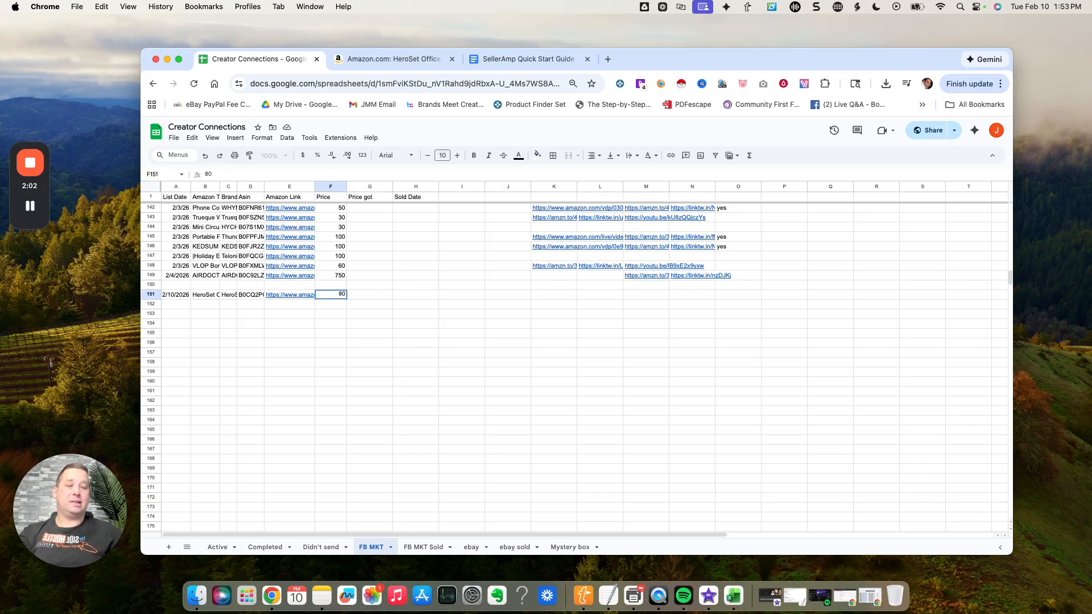
key(Return)
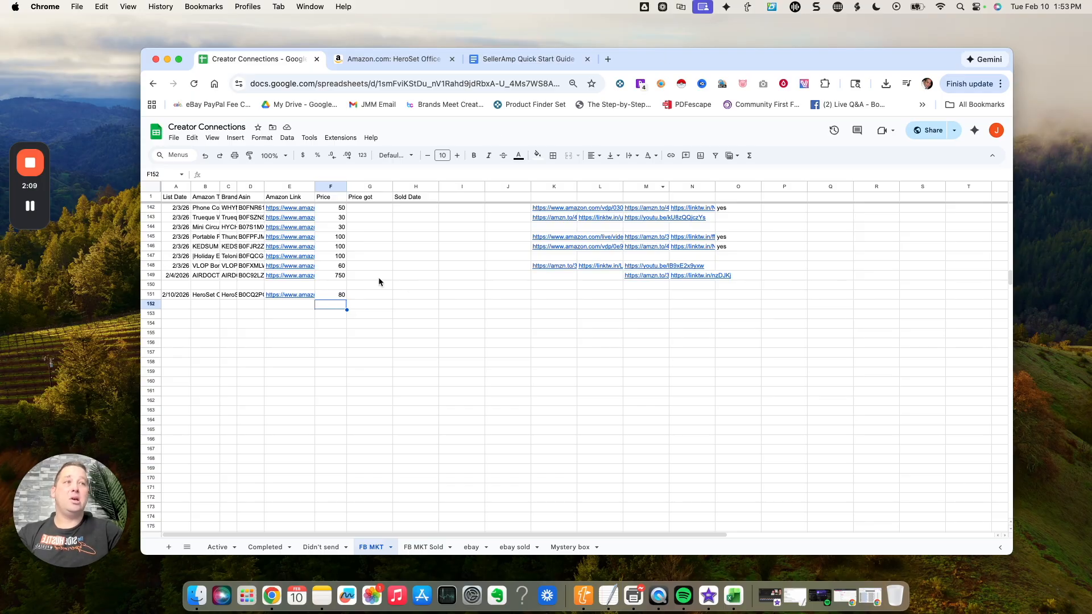
Open the Amazon link in row 151, highlight the About this item bullet points and view the price history graph
click(302, 300)
click(340, 314)
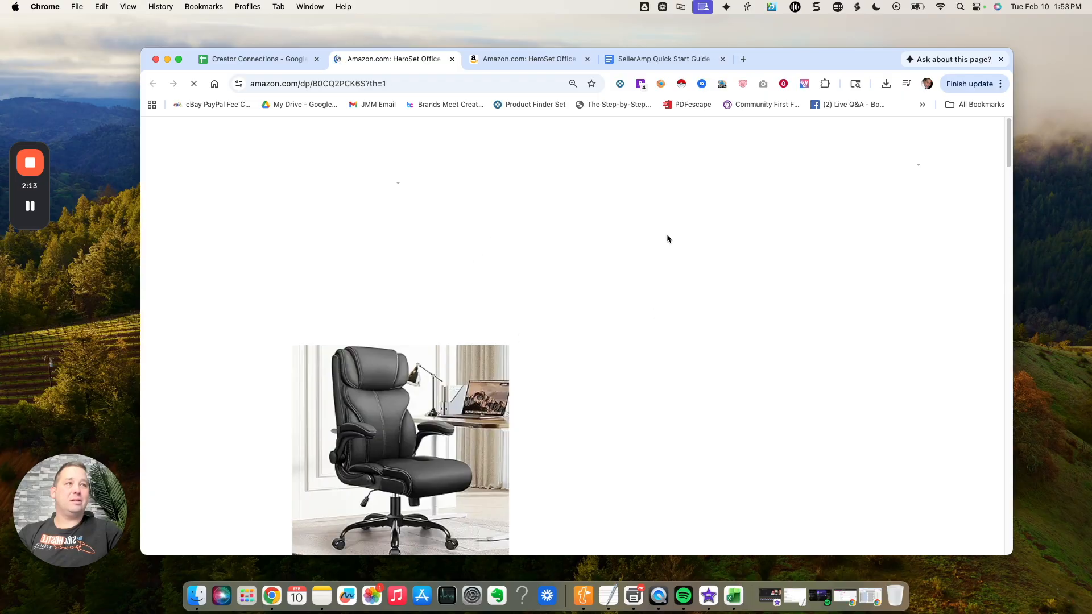
scroll(647, 417, down, 5)
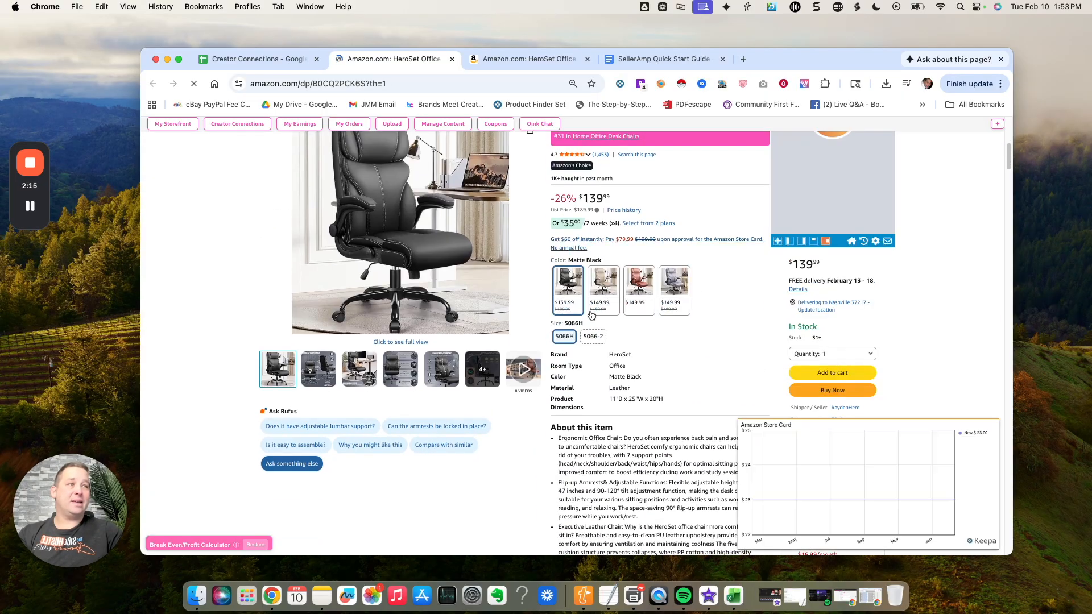
drag(559, 277, 669, 509)
scroll(669, 510, down, 4)
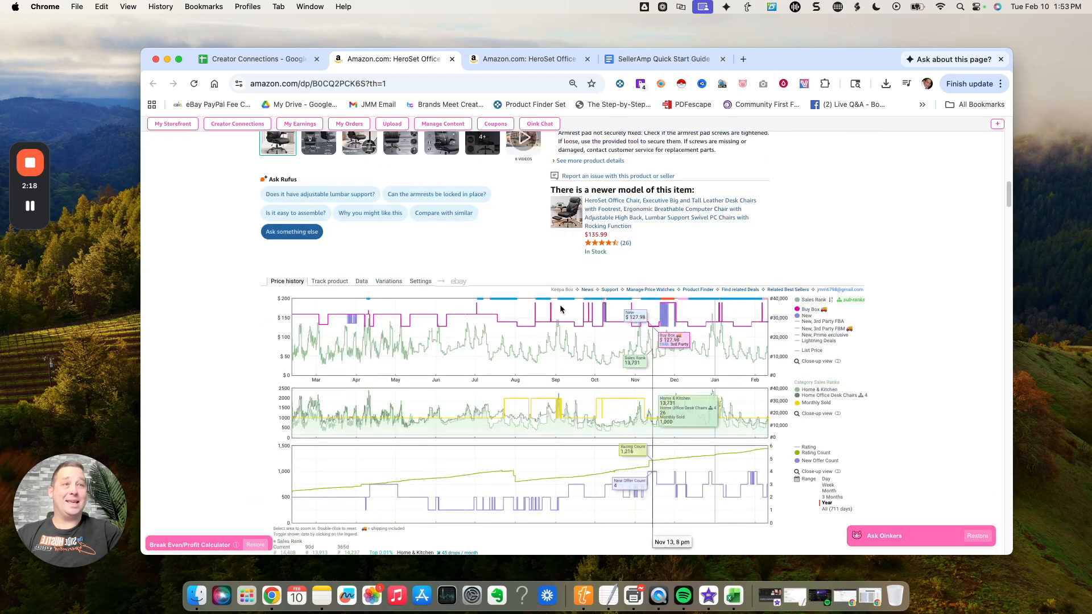
Review the office chair's Keepa price history and its About this item description on the Amazon page
click(256, 58)
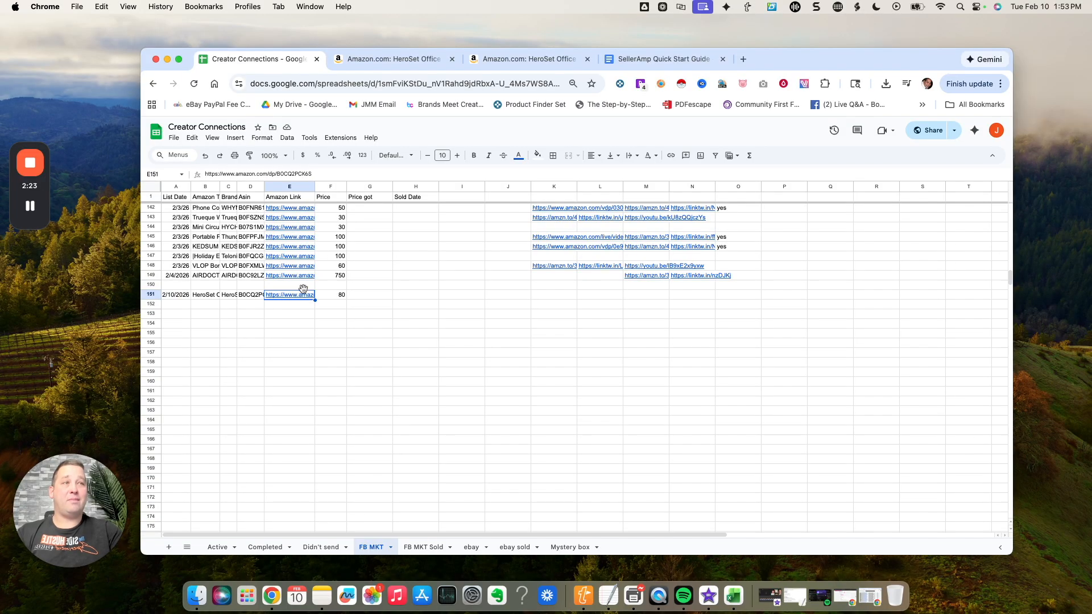
click(384, 62)
scroll(662, 273, down, 1)
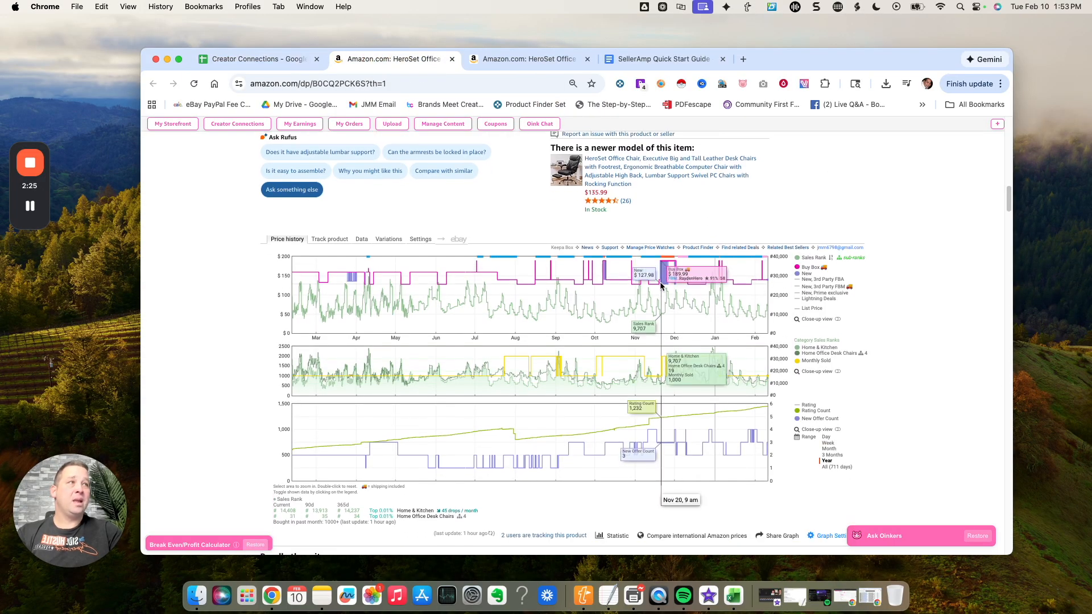
scroll(661, 286, up, 5)
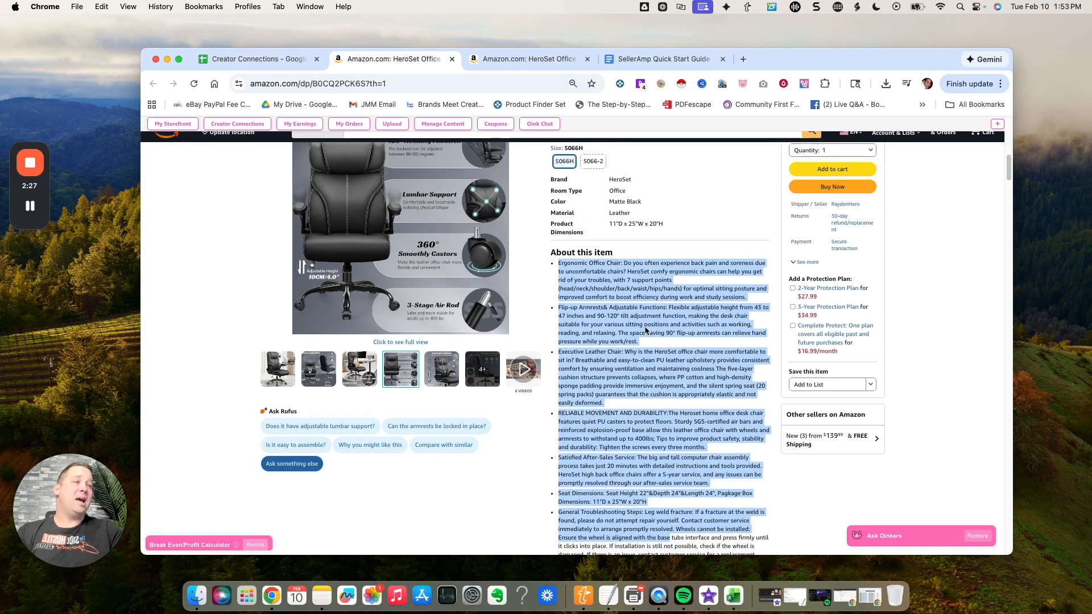
click(643, 313)
drag(557, 316, 622, 319)
click(736, 307)
click(626, 381)
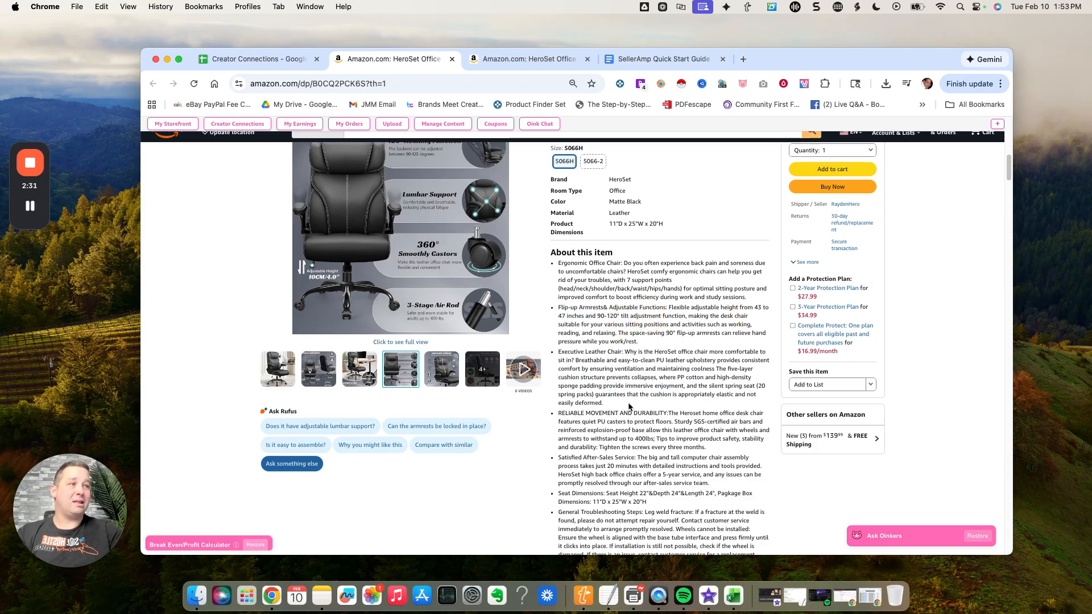
scroll(628, 407, down, 5)
scroll(752, 254, up, 5)
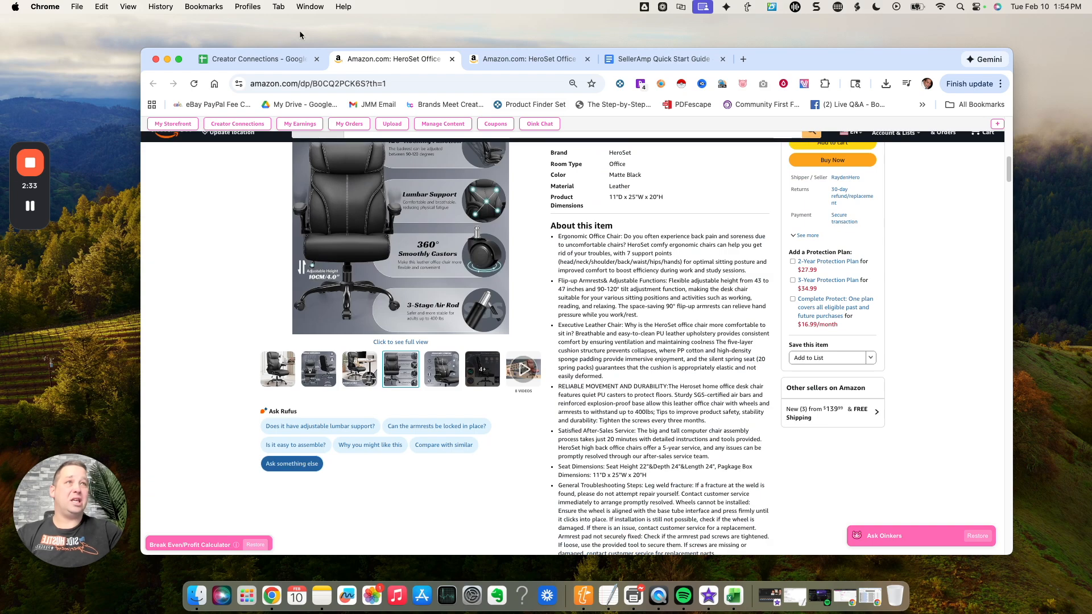
Copy the office chair's row 151 from the FB MKT sheet into row 293 of the FB MKT Sold sheet
click(309, 59)
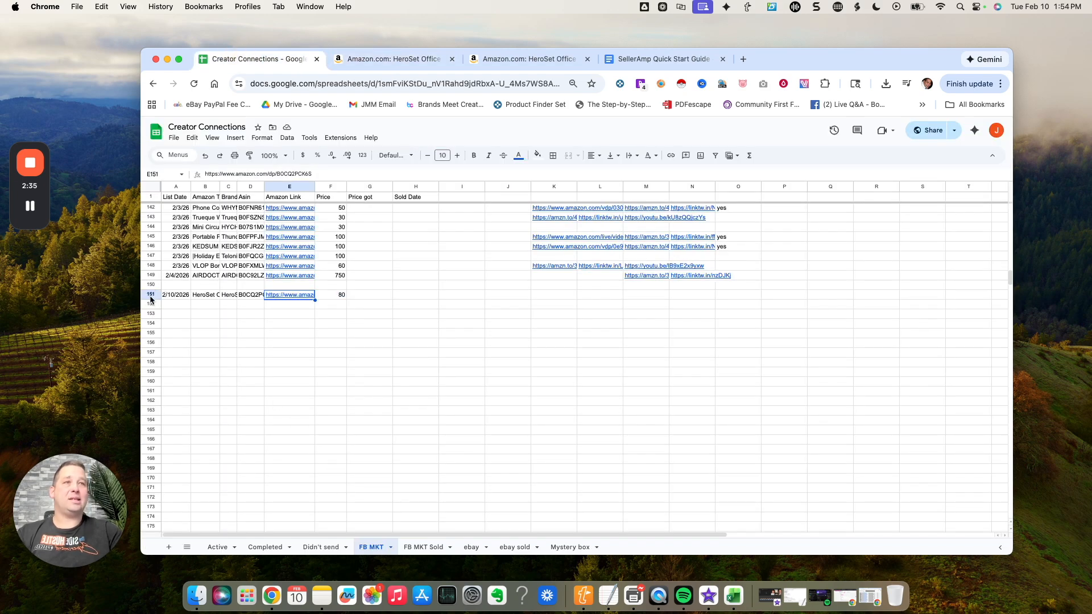
click(151, 295)
right_click(151, 295)
click(178, 320)
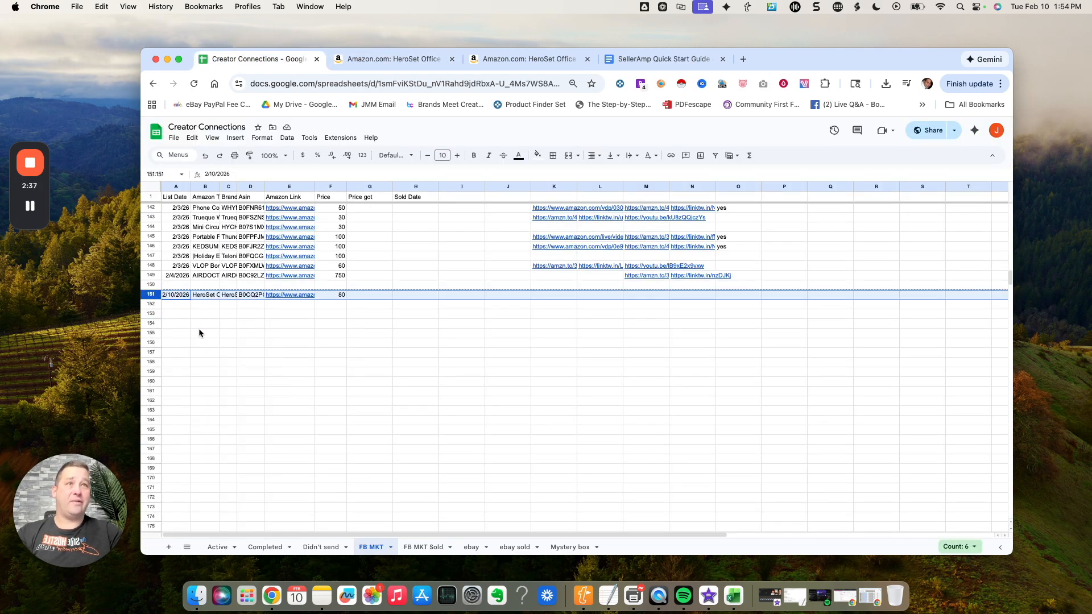
click(415, 548)
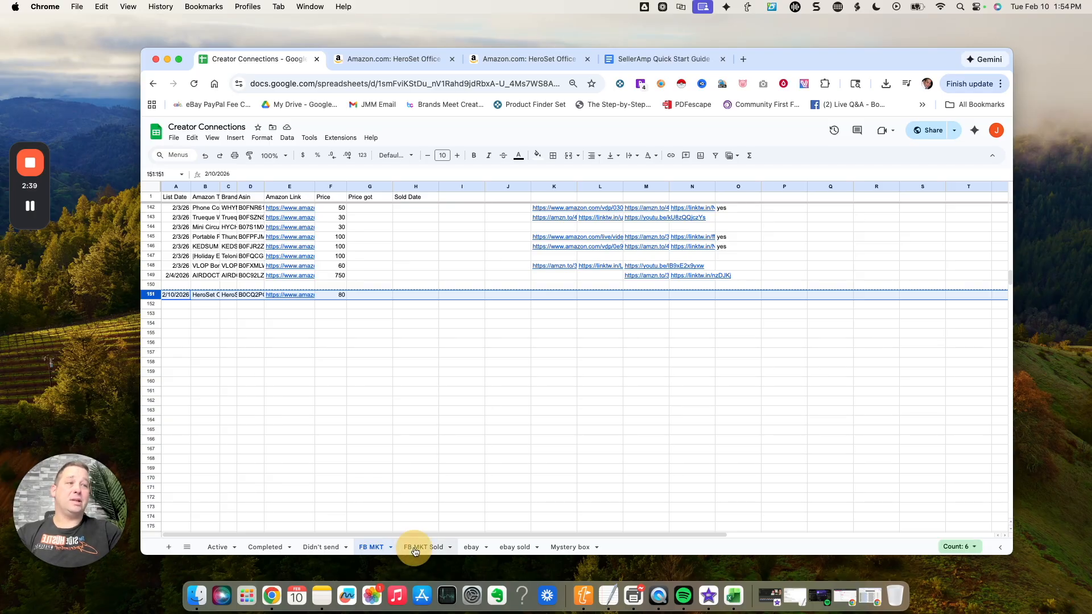
click(183, 256)
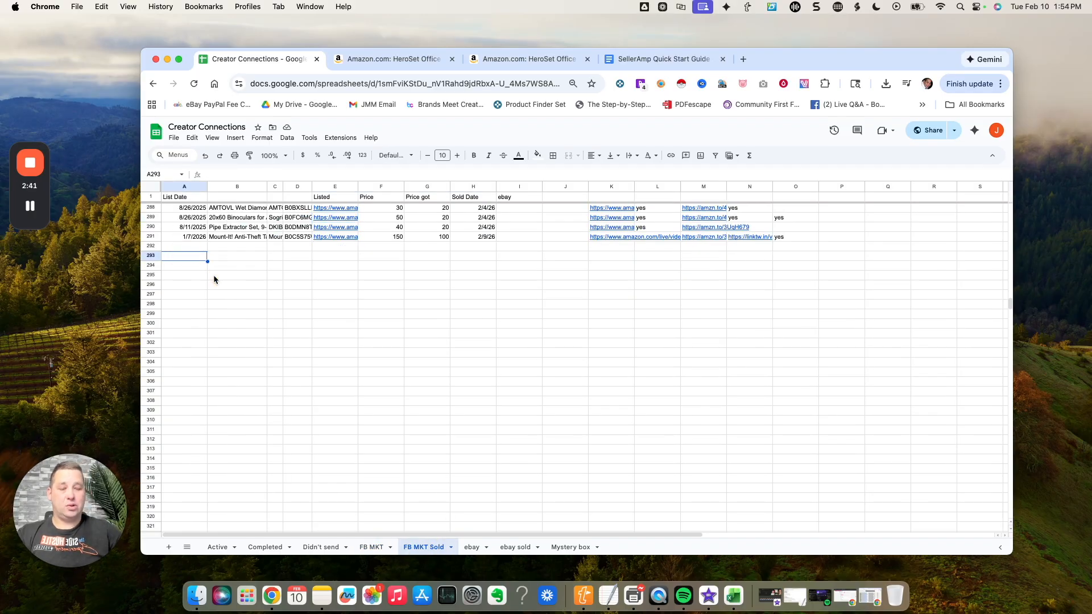
key(super+v)
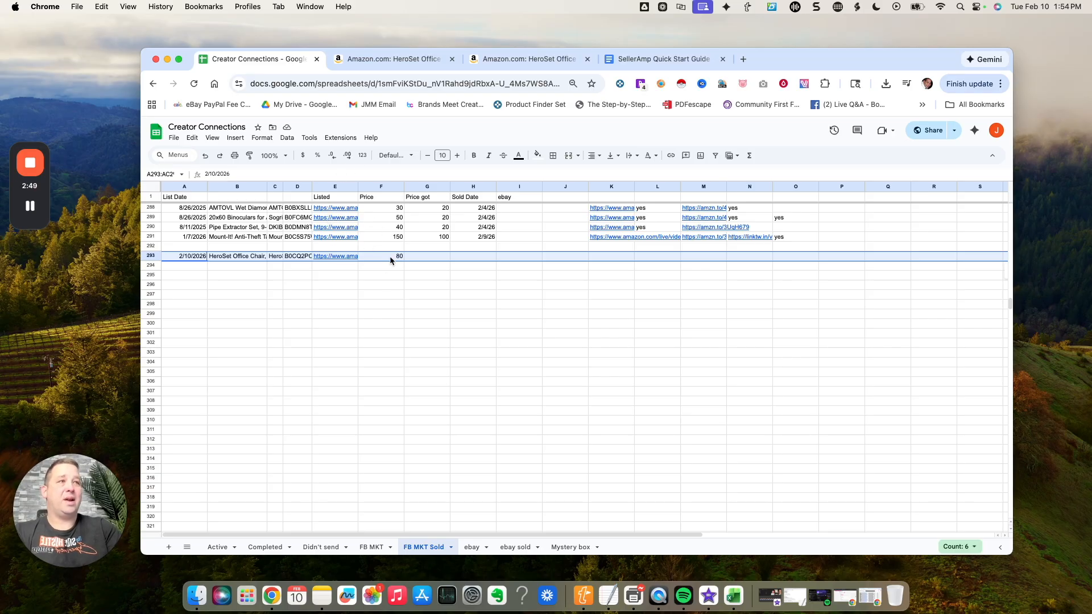
Record the office chair's sale in row 293 with a price got of 60 and a sold date of 2/16/25
click(423, 257)
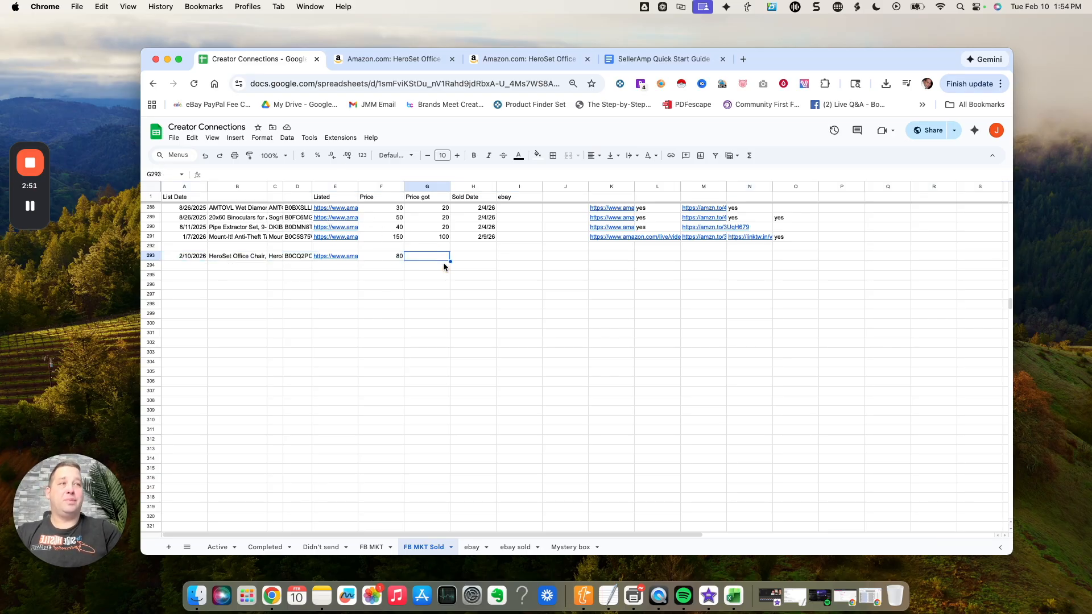
text(60)
key(Return)
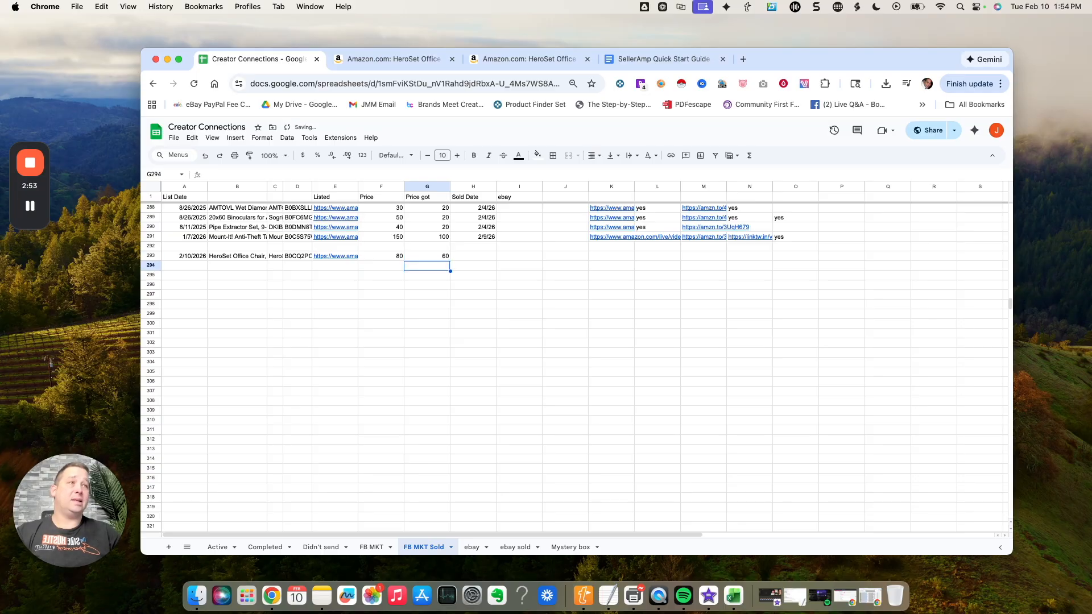
click(472, 257)
text(2/16/25)
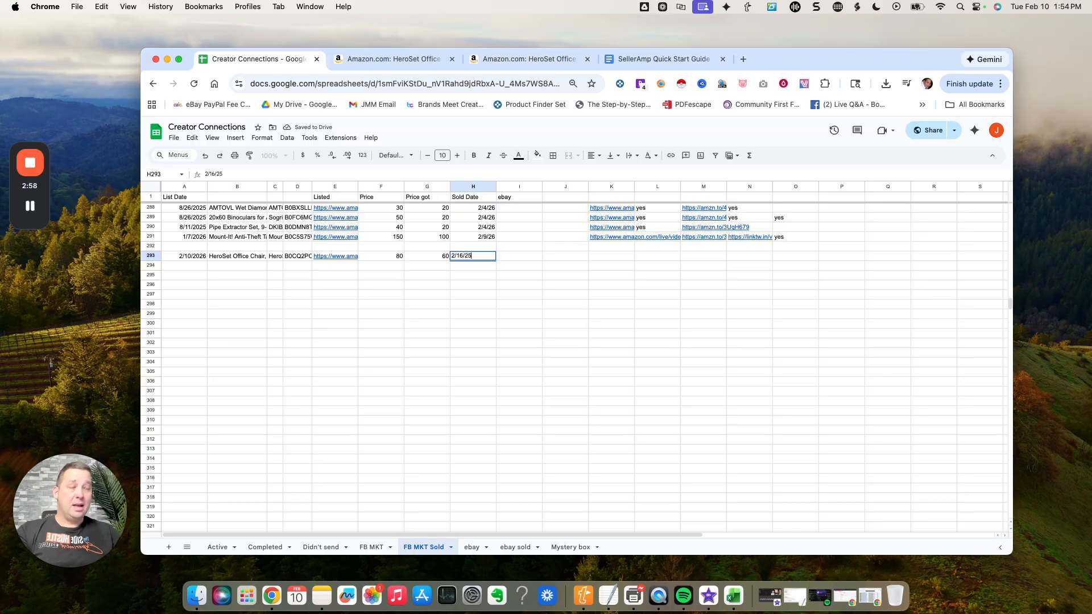
key(Return)
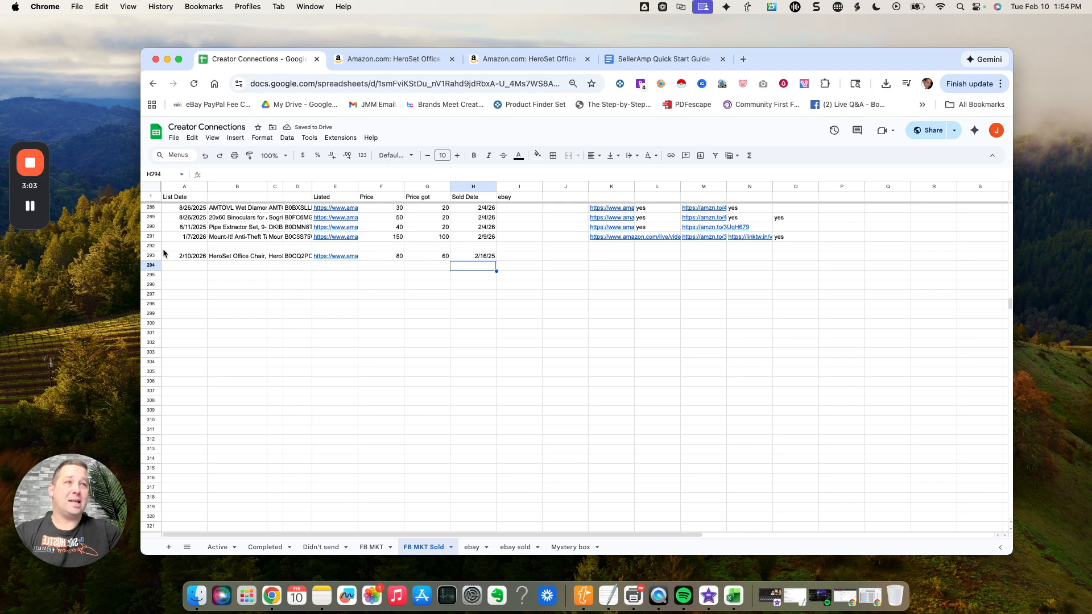
Review the list date, prices and sold date in row 288, and the binoculars' title, prices and link in row 289
scroll(207, 247, up, 1)
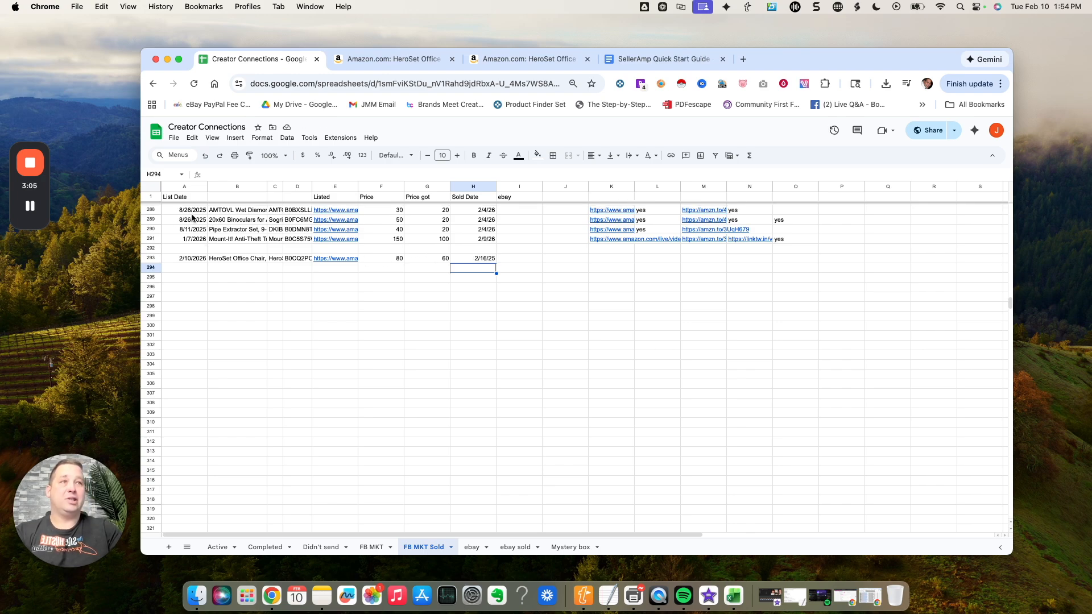
click(197, 214)
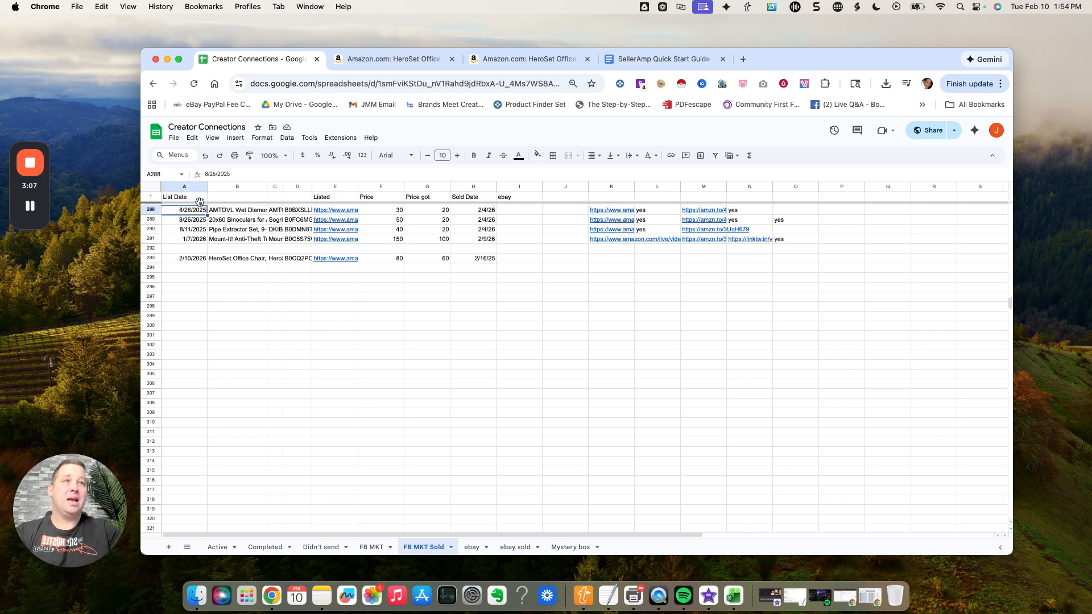
click(487, 213)
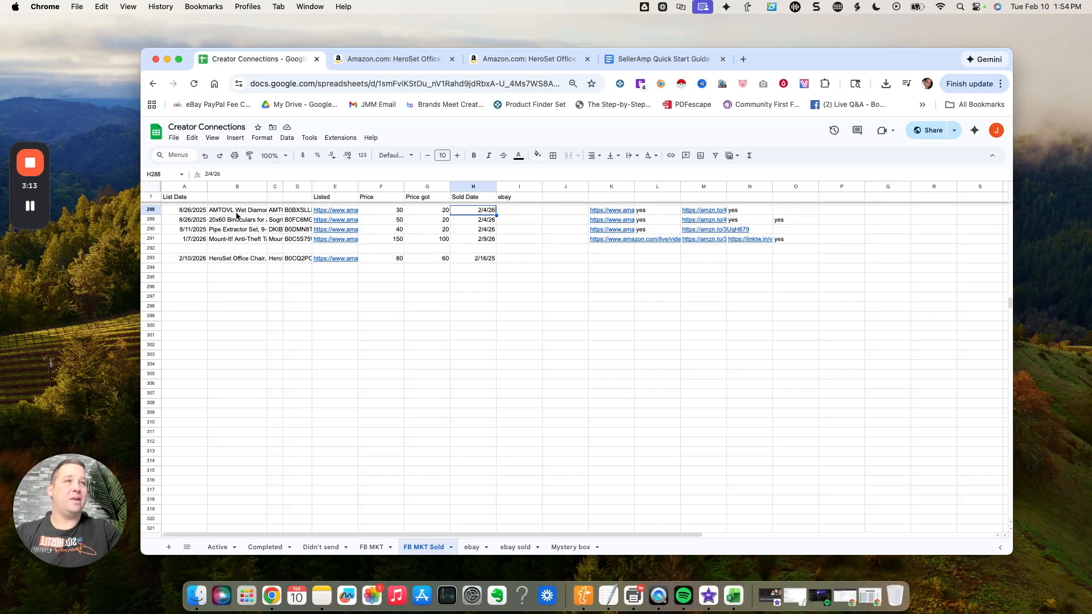
click(389, 209)
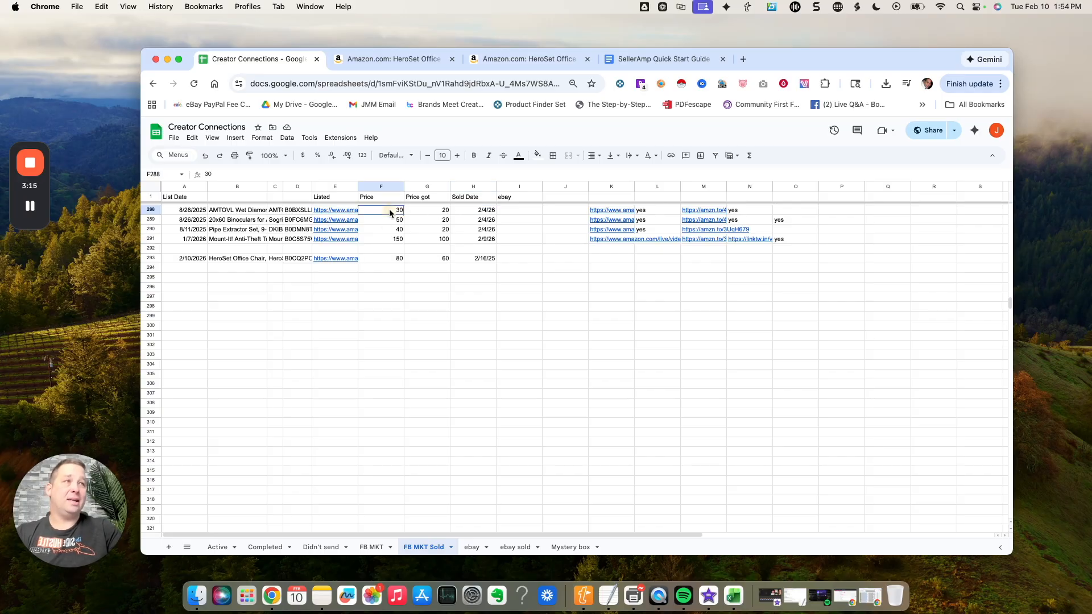
click(440, 212)
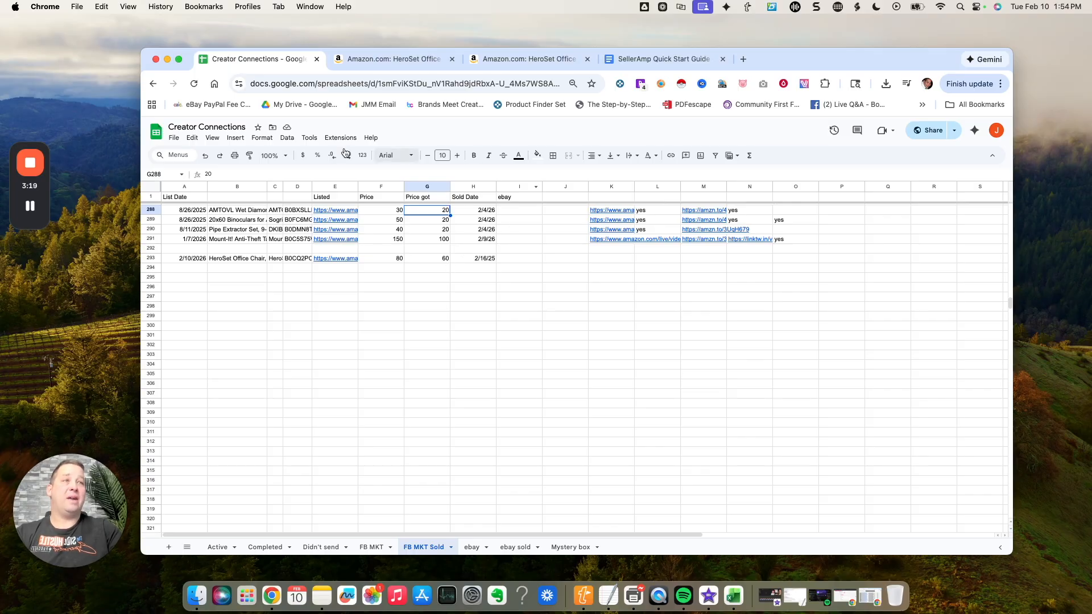
click(240, 221)
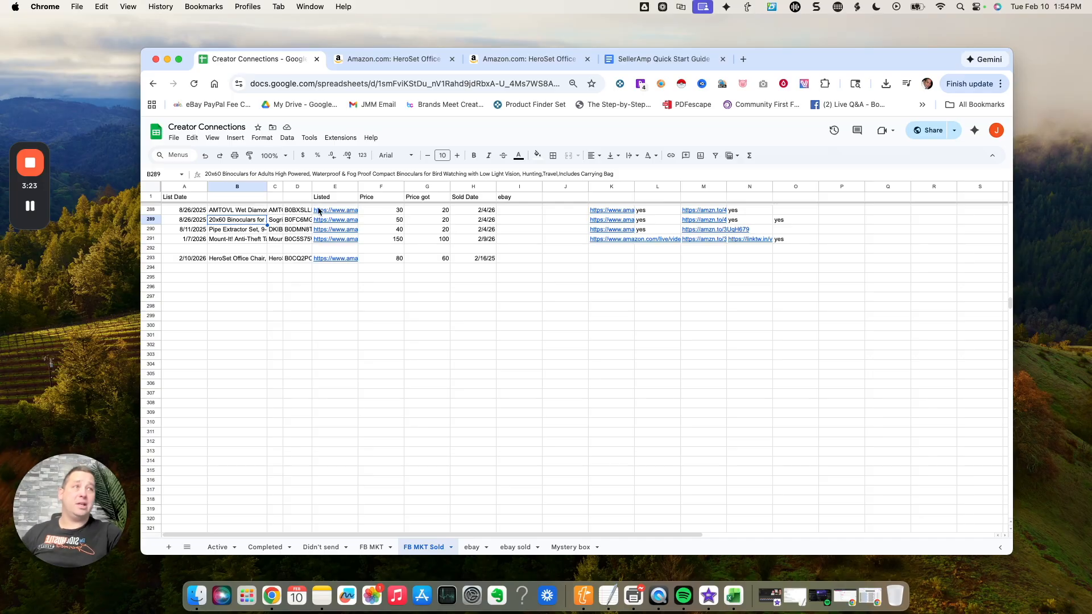
click(390, 219)
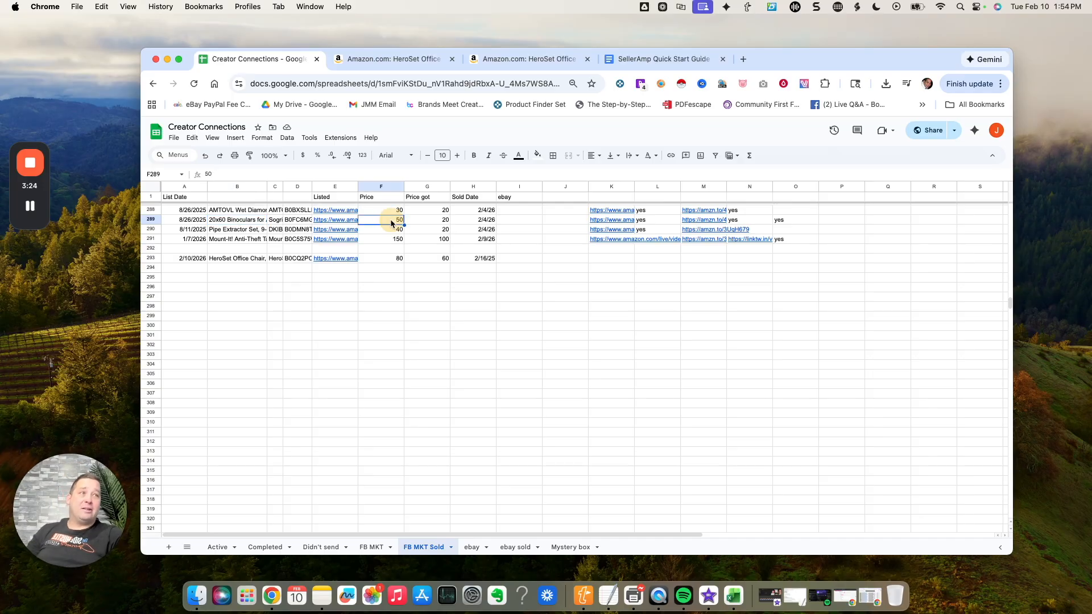
click(448, 221)
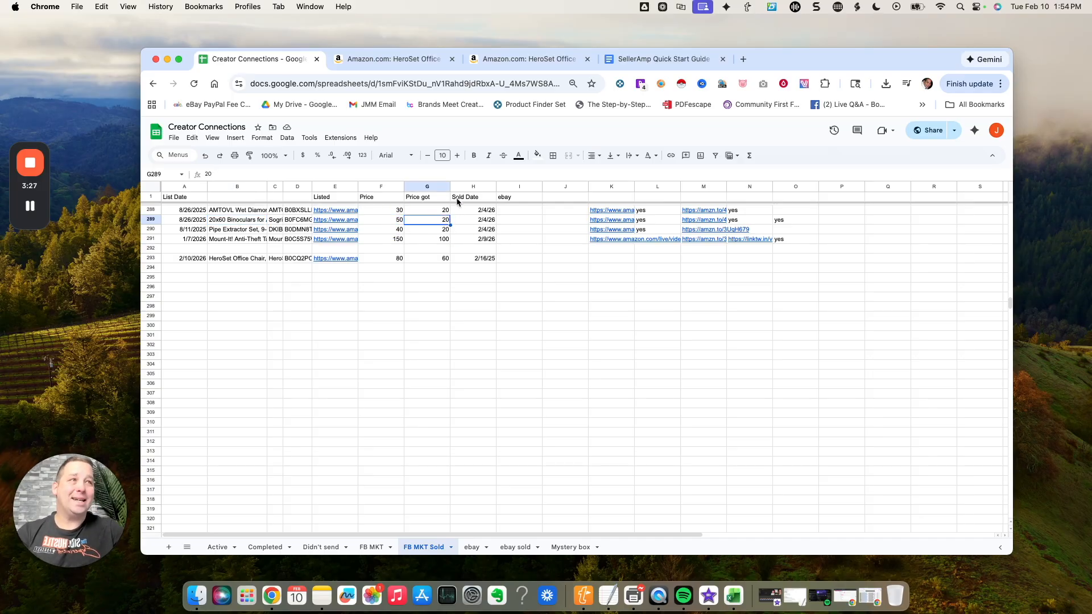
click(322, 221)
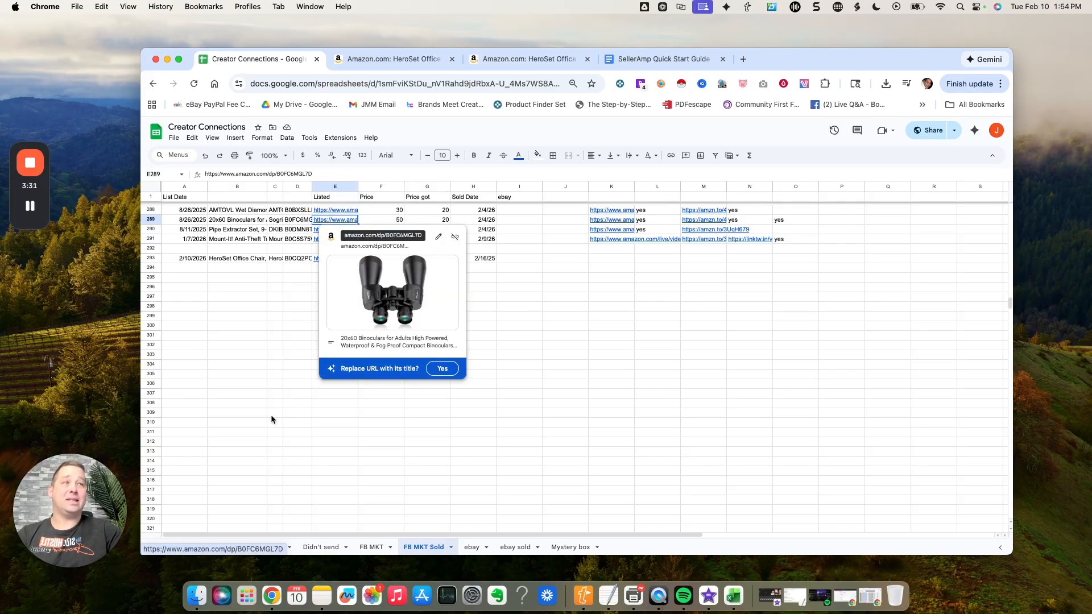
click(335, 442)
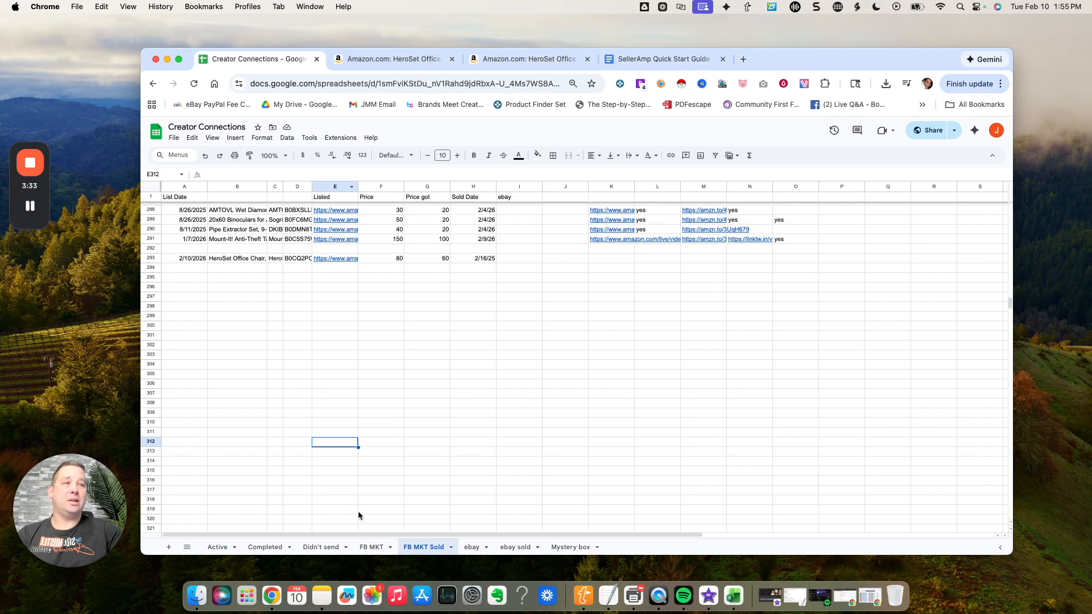
Open the binoculars' Amazon link from row 289 of the FB MKT Sold sheet and examine the product's price history graph
click(371, 548)
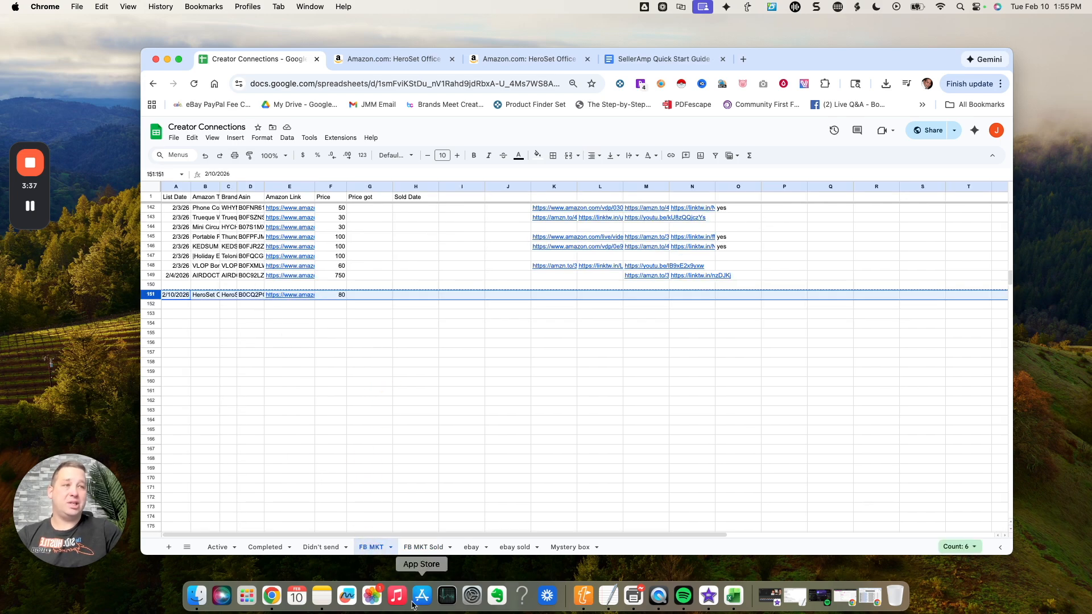
click(413, 545)
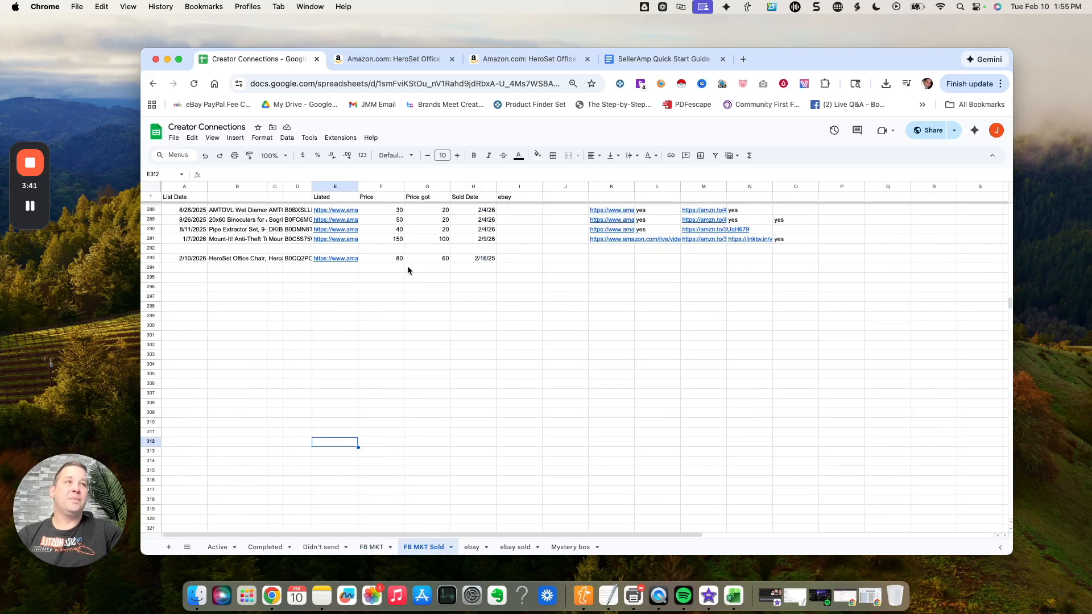
click(329, 220)
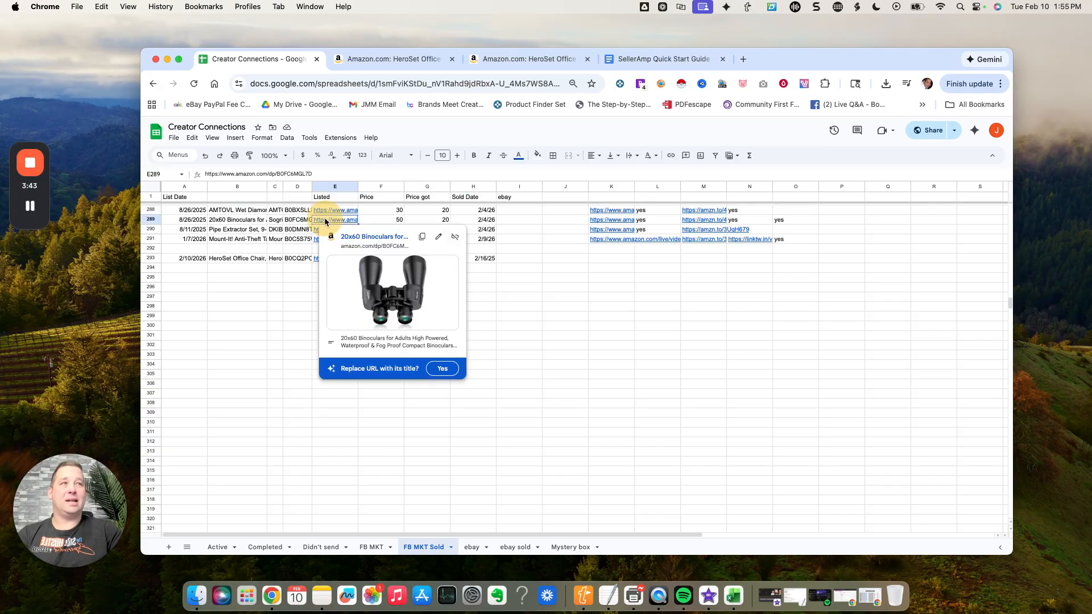
click(354, 235)
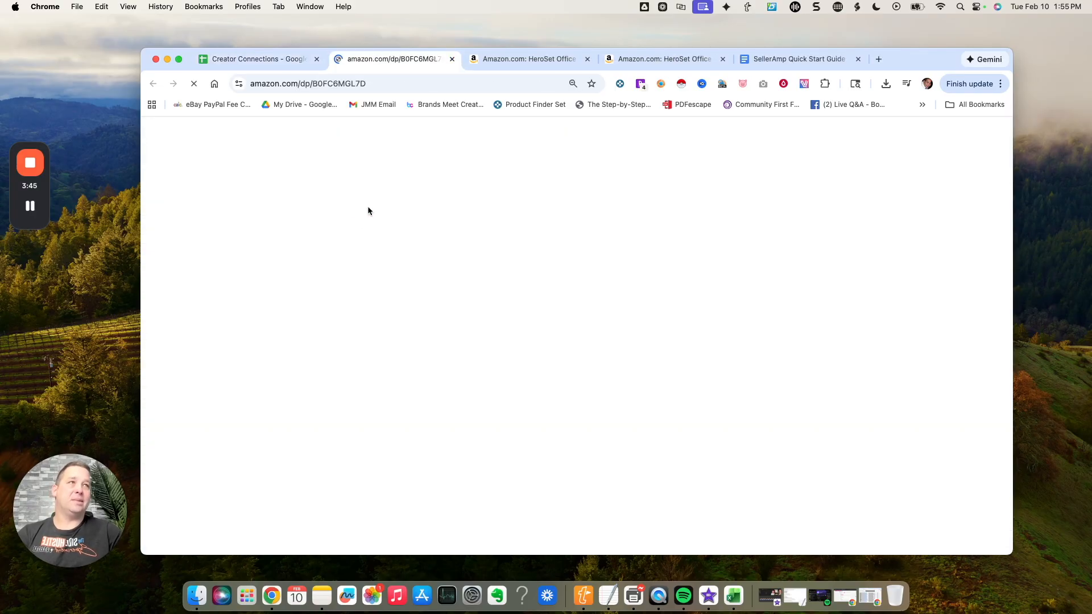
scroll(550, 333, down, 4)
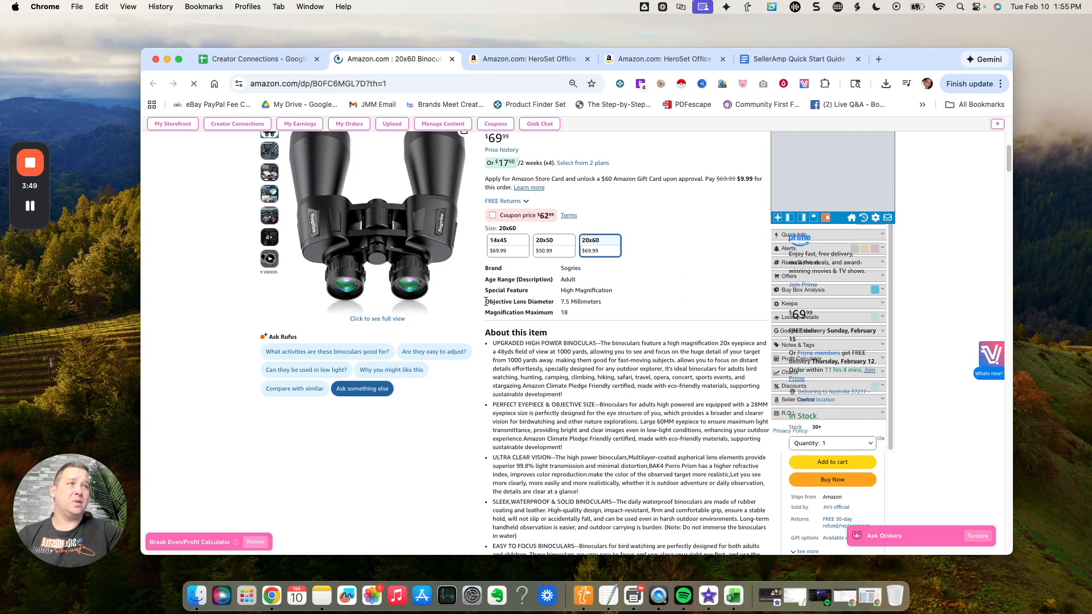
scroll(486, 307, down, 6)
scroll(489, 306, down, 3)
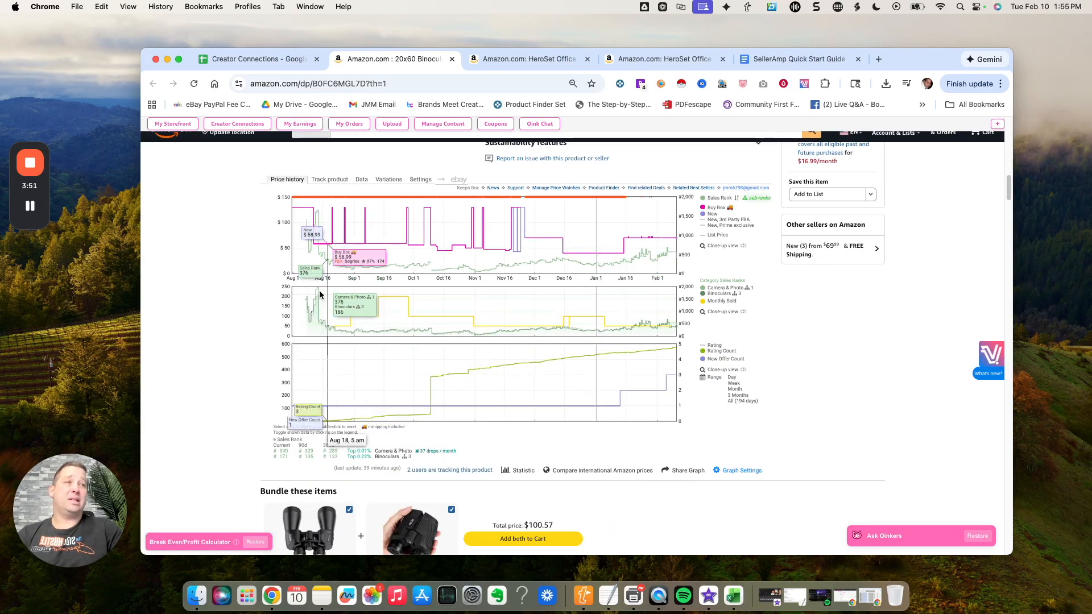
scroll(306, 256, up, 1)
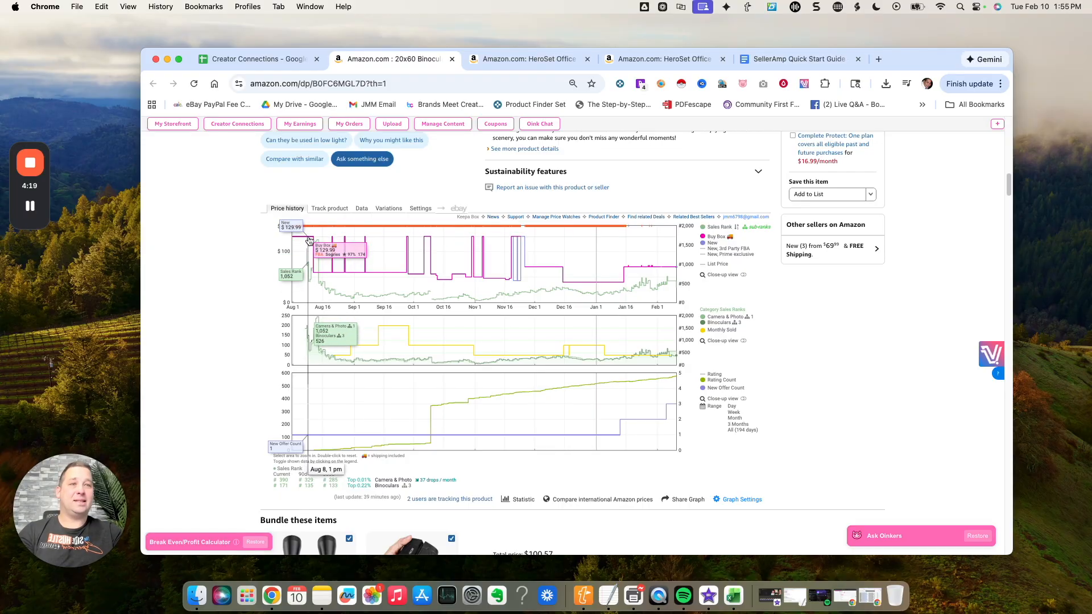
Return to the Creator Connections spreadsheet and compare the item entries across the Active, FB MKT and FB MKT Sold sheets
click(260, 60)
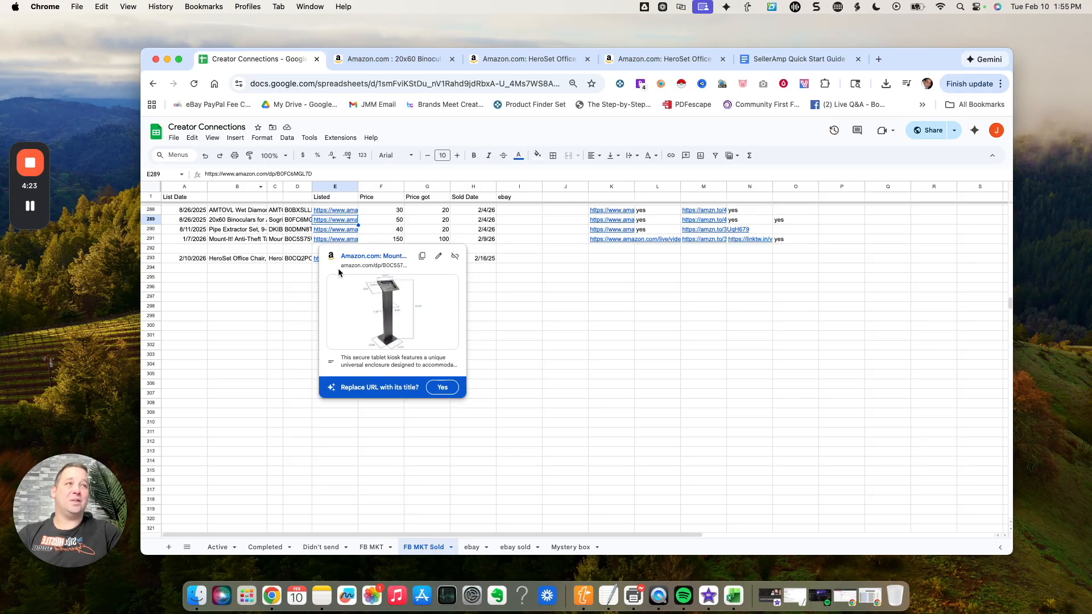
click(721, 315)
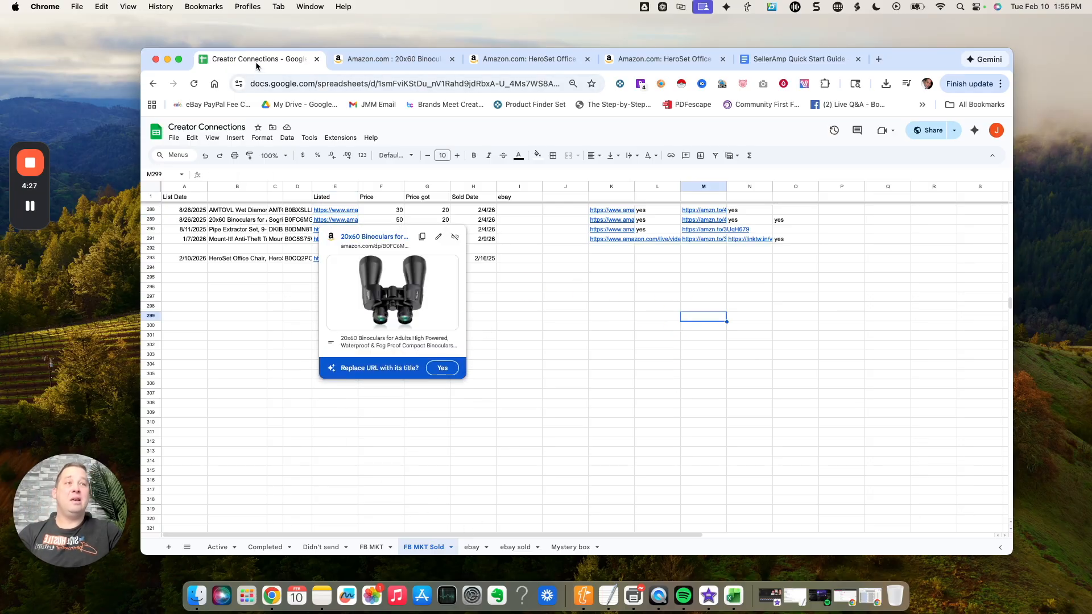
click(218, 547)
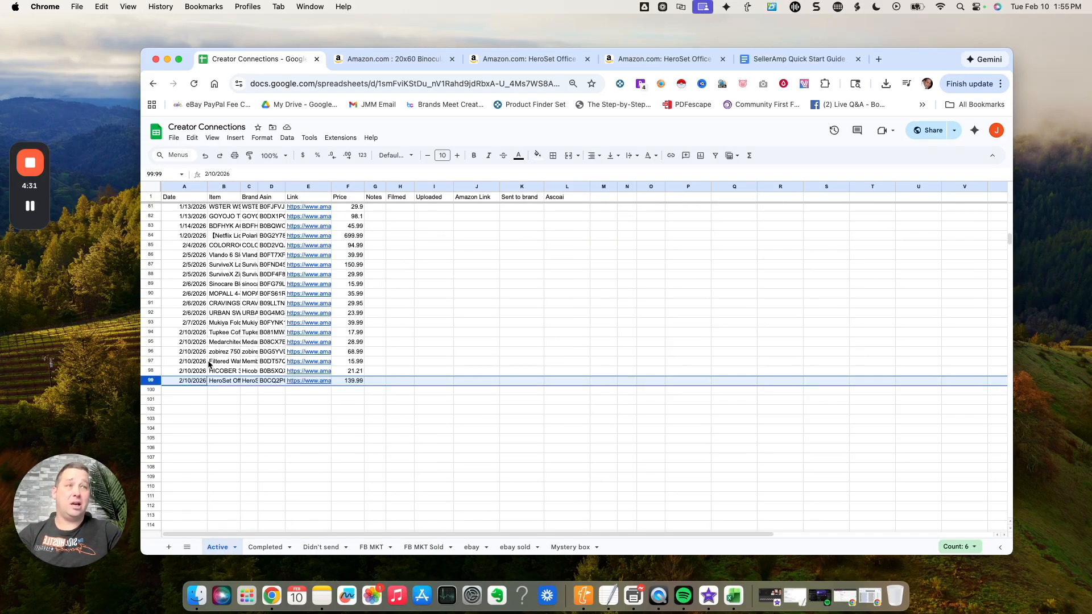
click(196, 385)
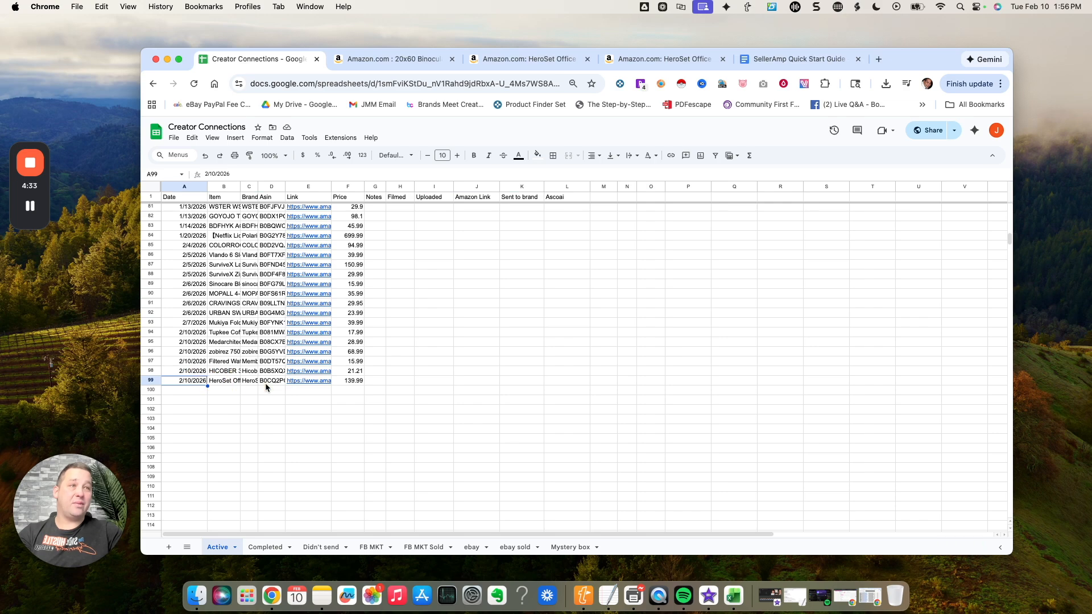
click(370, 548)
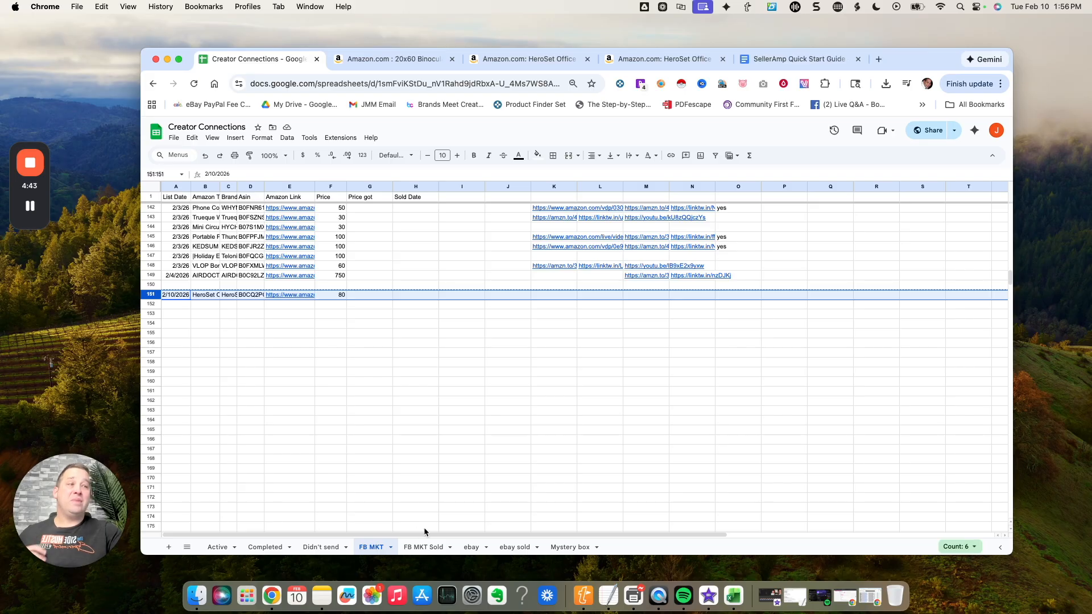
click(418, 545)
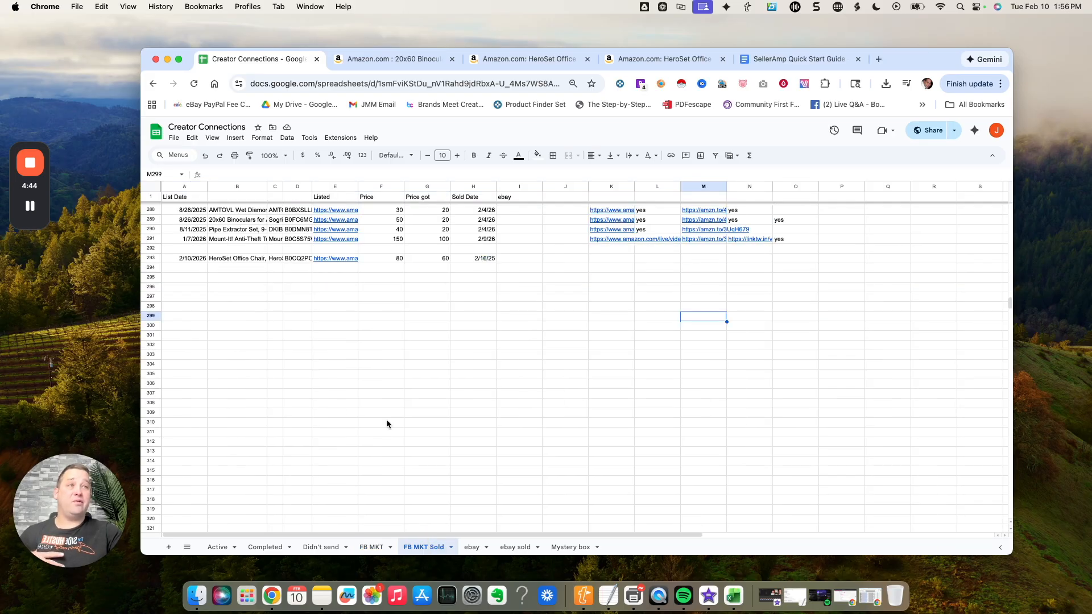
click(371, 548)
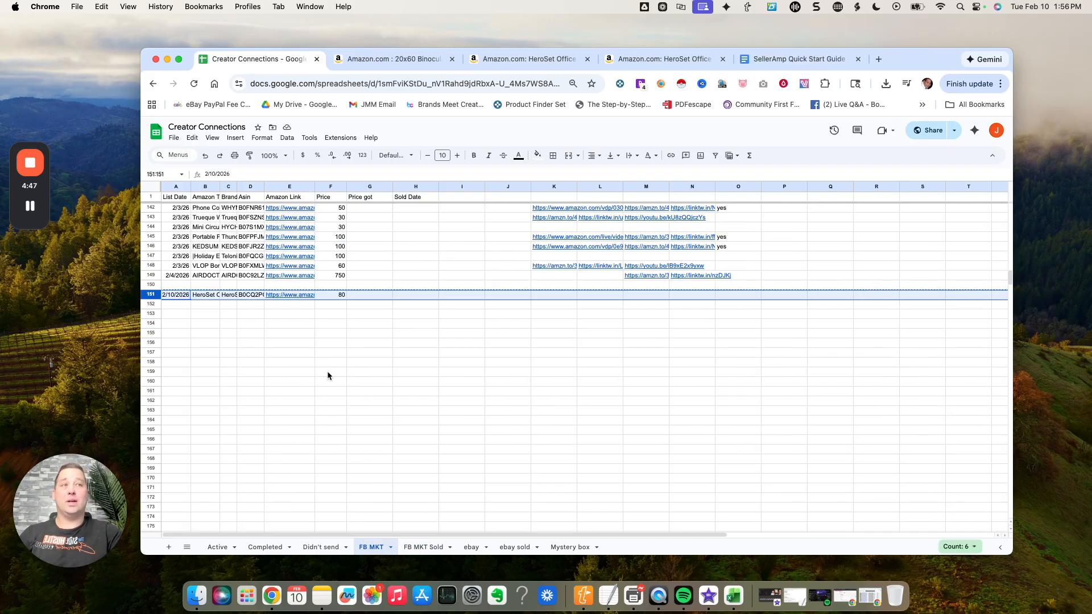
click(205, 218)
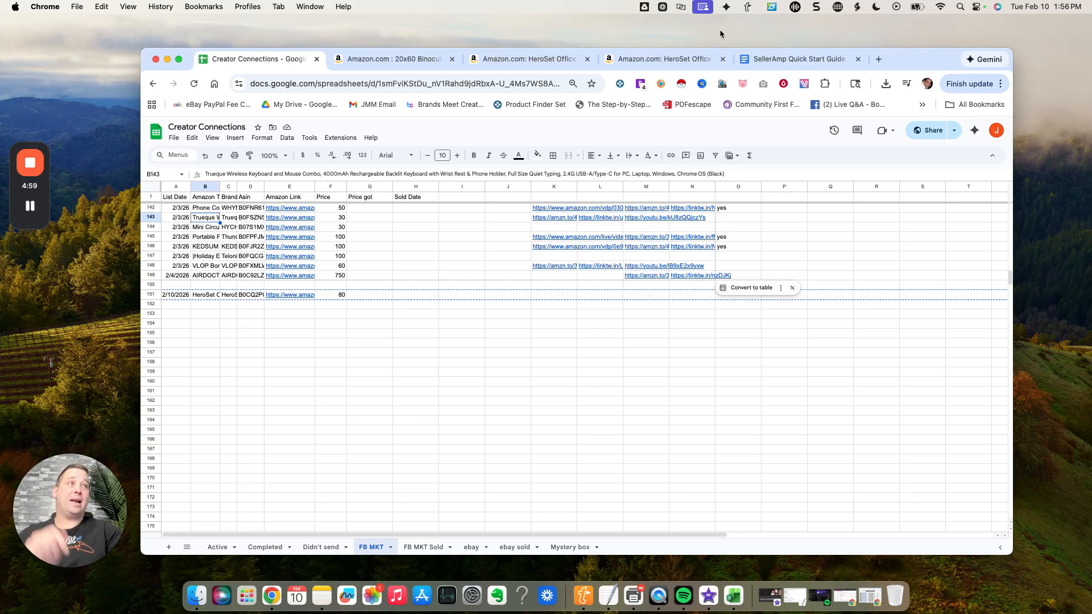
Switch to the SellerAmp Quick Start Guide and view the section The Easiest Way to Track Creator Connections Products
click(784, 59)
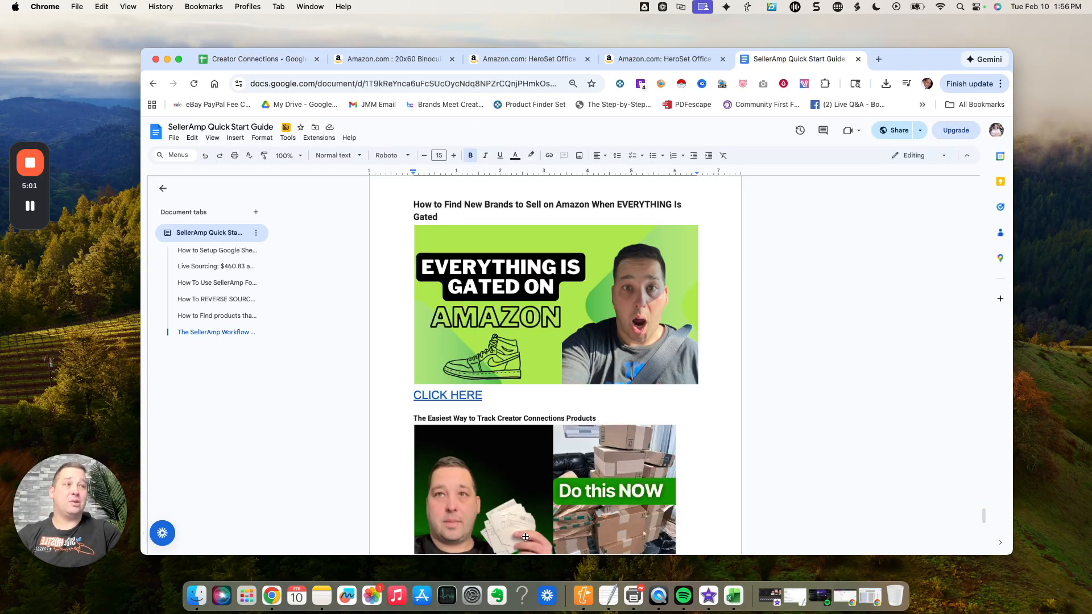
scroll(526, 537, down, 3)
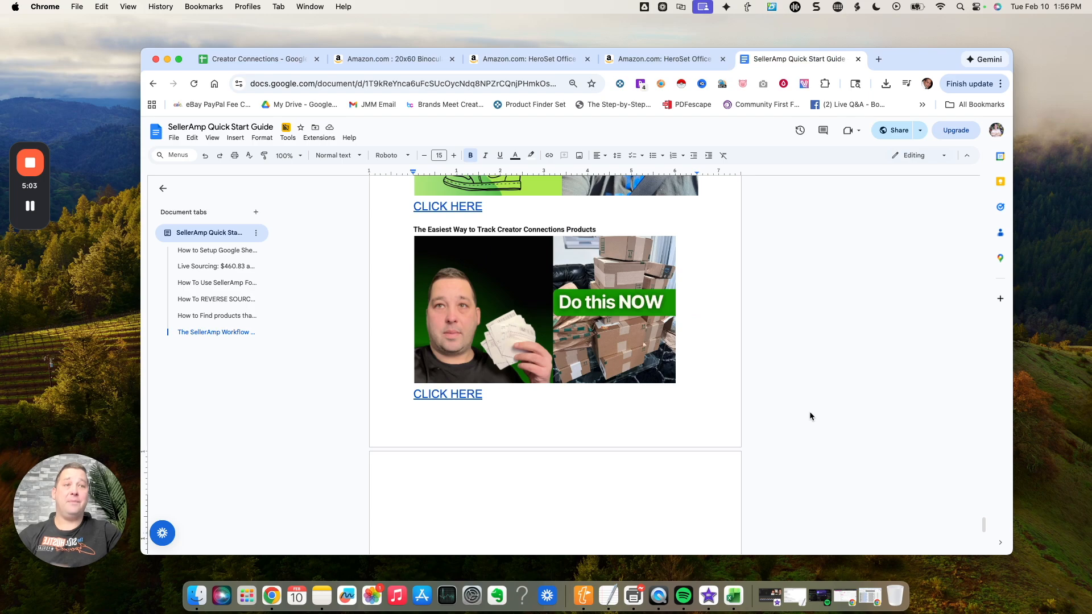
mouse_move(31, 163)
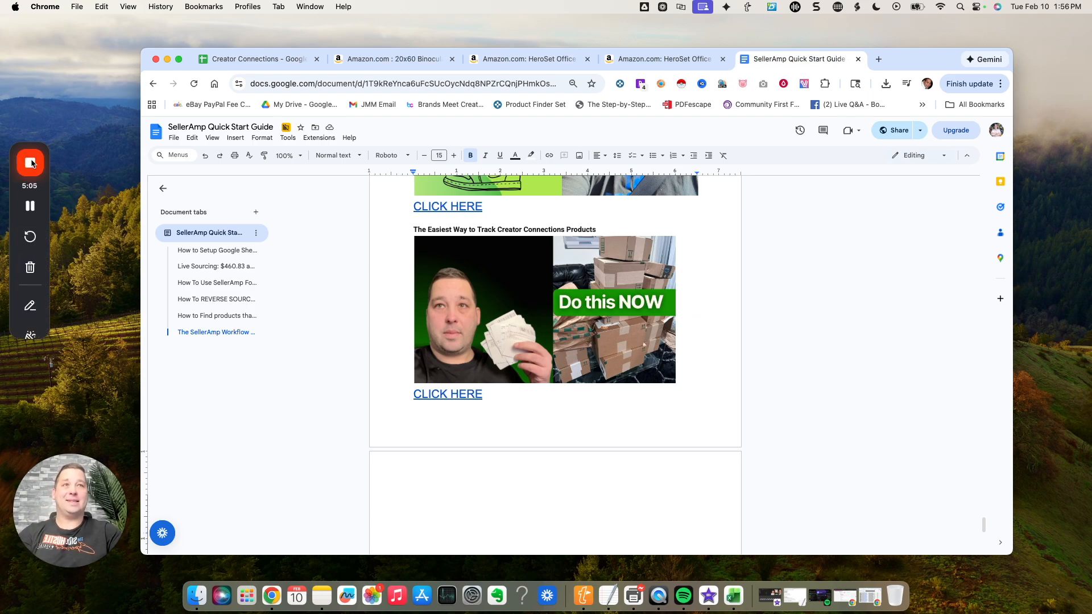